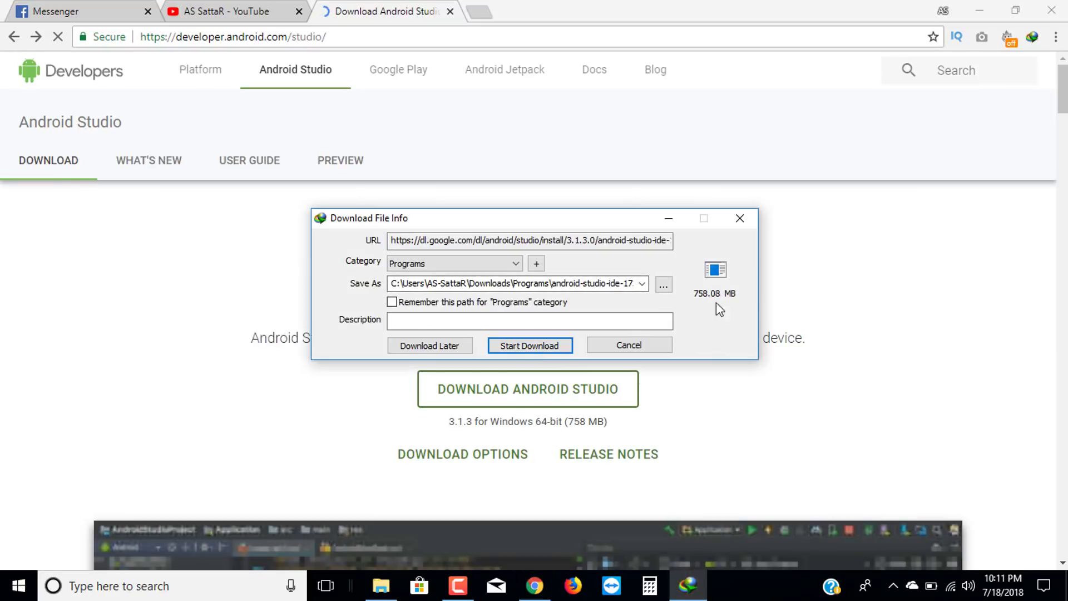
# Download the Android Studio 3.1.3 Windows installer to the Programs downloads folder and open that folder
pyautogui.click(551, 343)
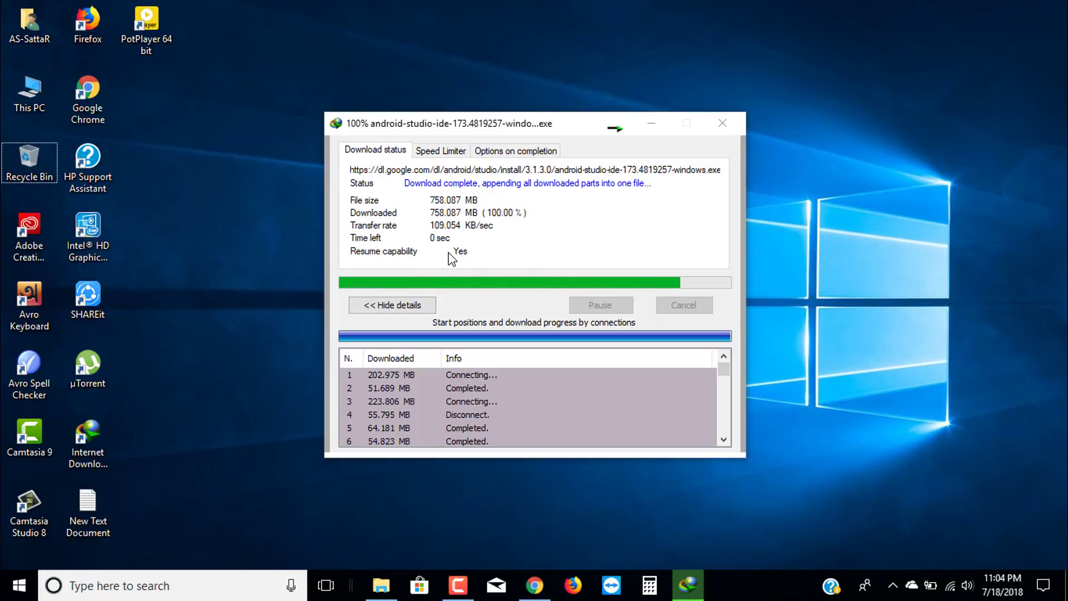
pyautogui.click(563, 341)
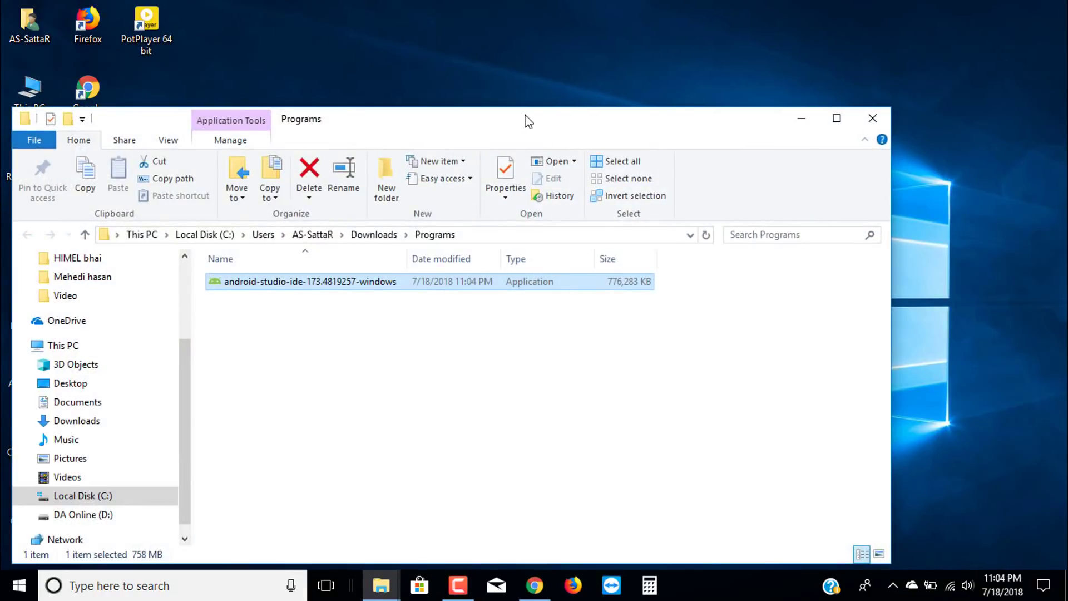
# Run the android-studio-ide-173.4819257-windows installer and minimize the folder window
pyautogui.moveTo(527, 119); pyautogui.dragTo(589, 74)
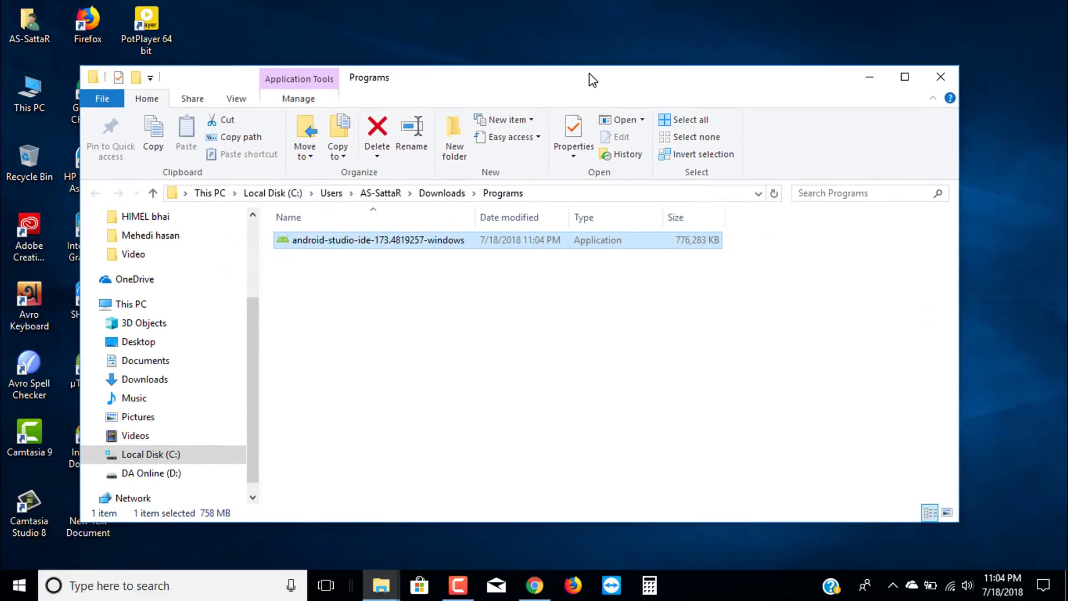
pyautogui.rightClick(333, 236)
pyautogui.click(396, 191)
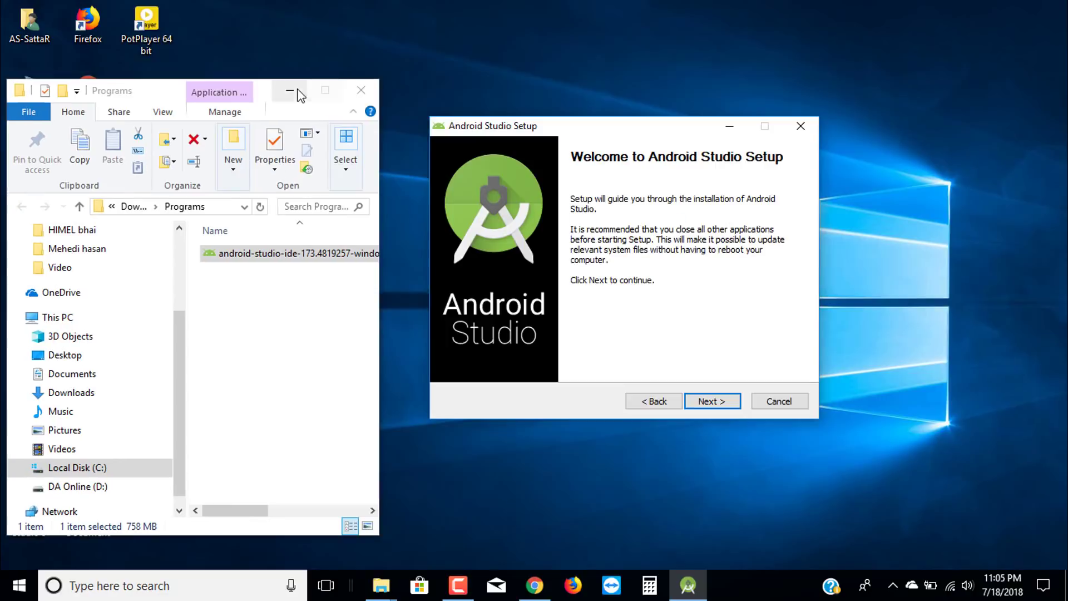
pyautogui.click(296, 90)
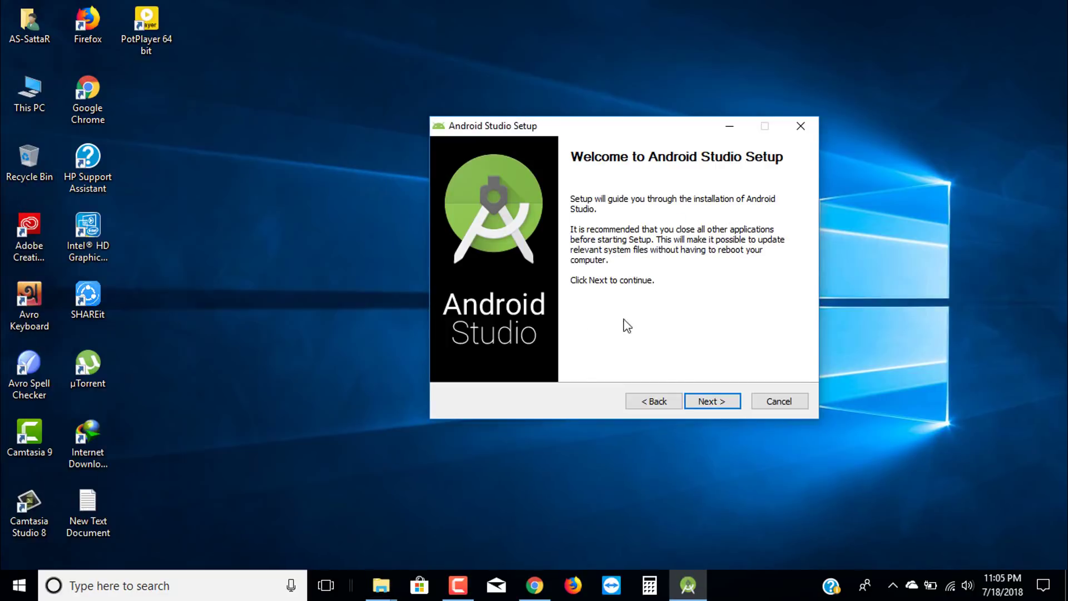
# Install Android Studio with Android Virtual Device, keeping the default location and the Android Studio Start Menu folder
pyautogui.click(713, 402)
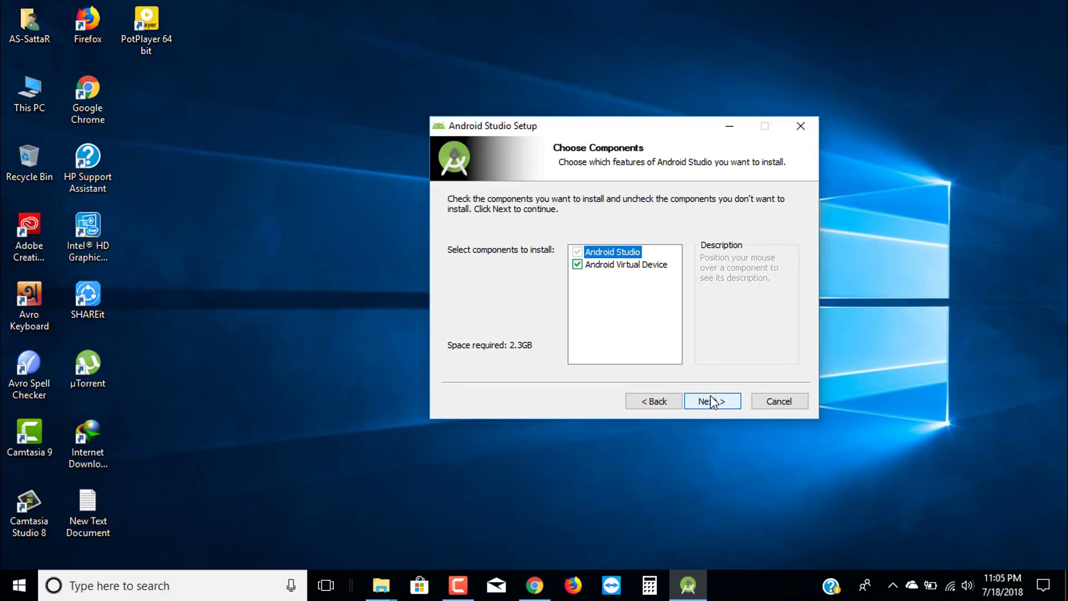
pyautogui.click(713, 402)
pyautogui.click(713, 402)
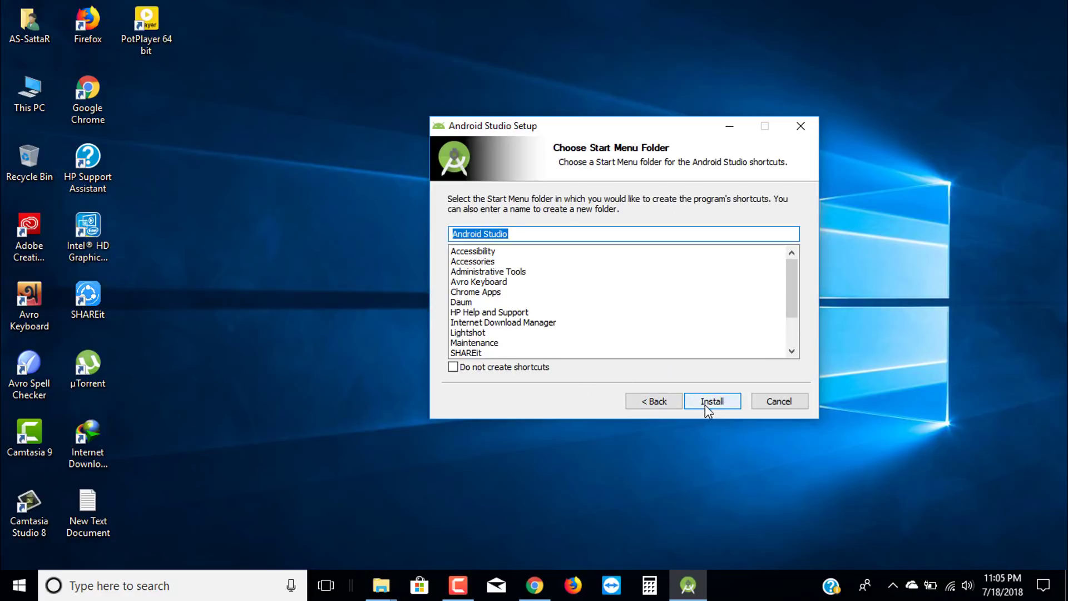
pyautogui.click(707, 406)
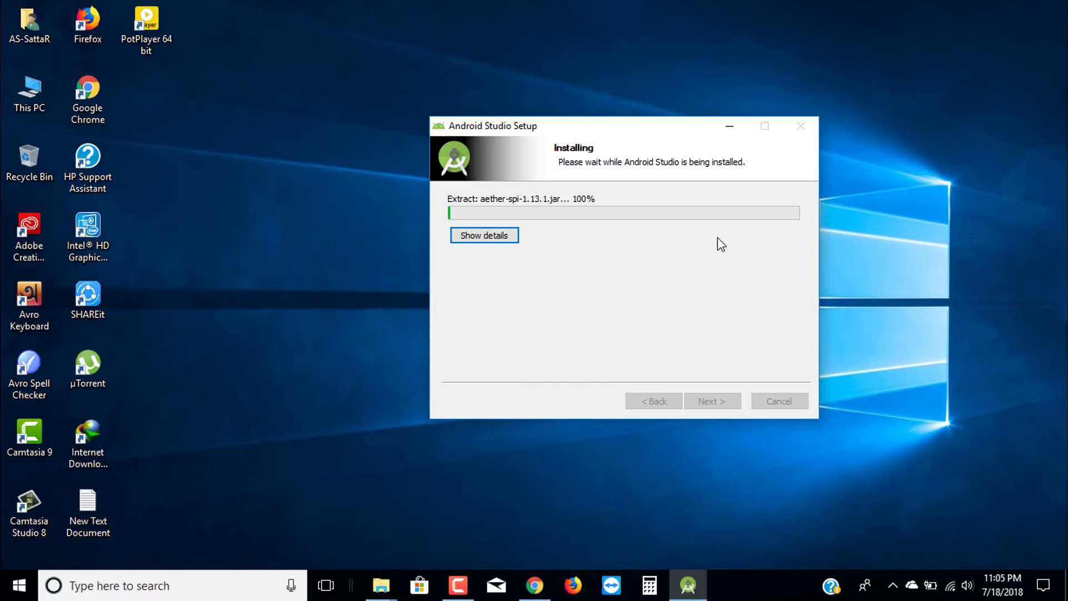
# Show the installation details, finish setup with Android Studio set to start, and choose not to import settings
pyautogui.click(461, 239)
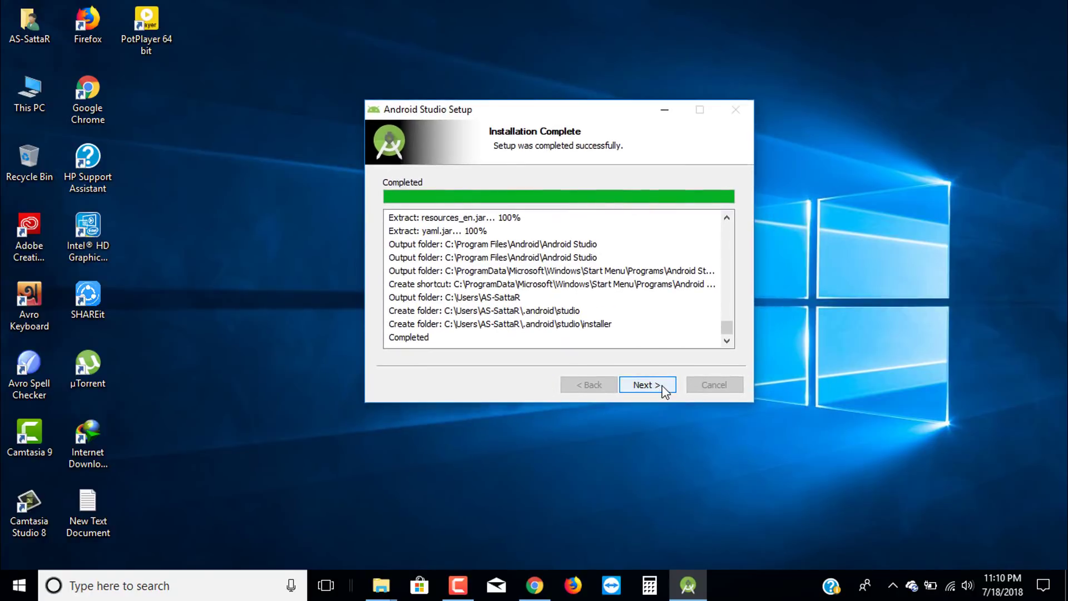
pyautogui.click(666, 392)
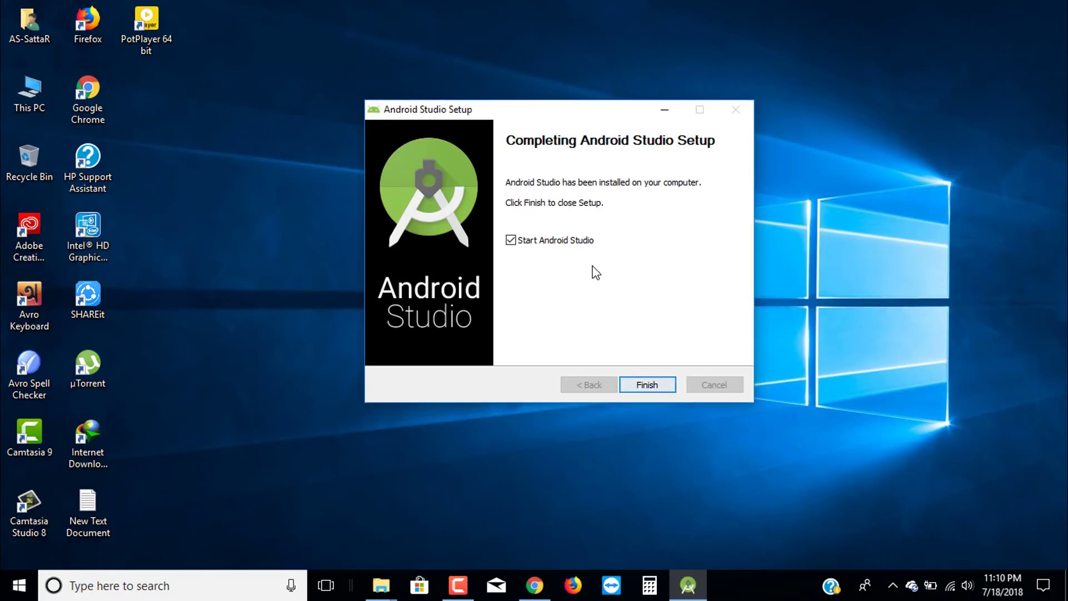
pyautogui.click(648, 385)
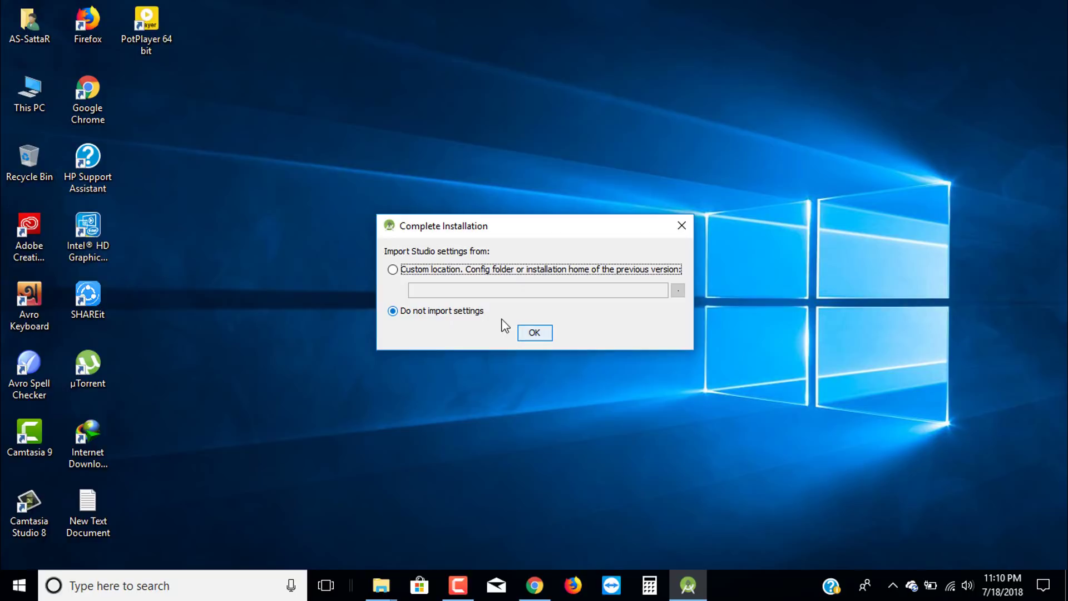
pyautogui.click(534, 334)
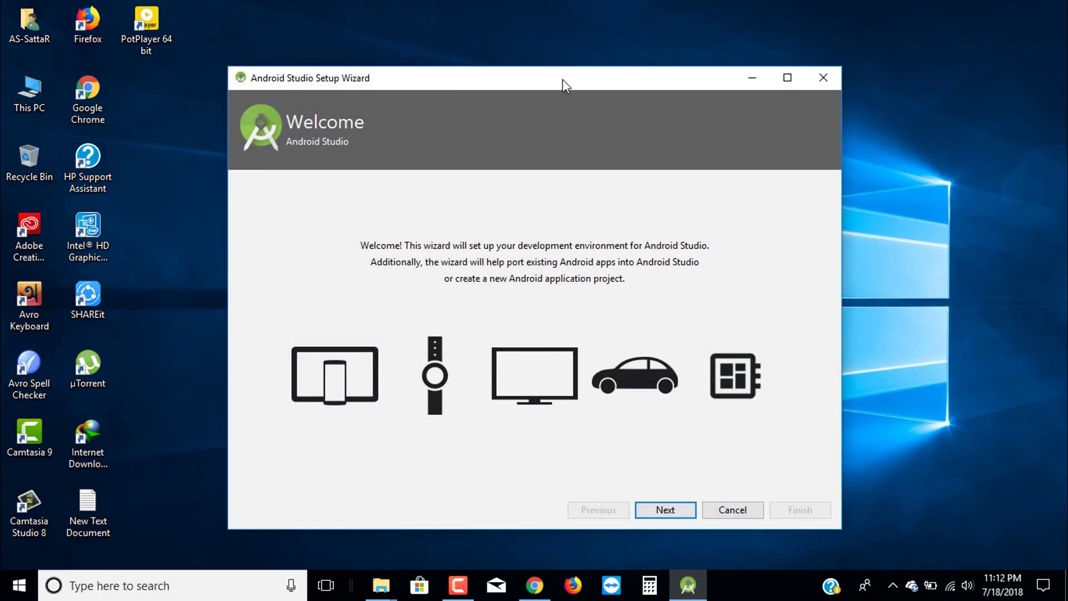
# Choose the Standard setup type and the IntelliJ UI theme in the setup wizard
pyautogui.moveTo(562, 79); pyautogui.dragTo(549, 52)
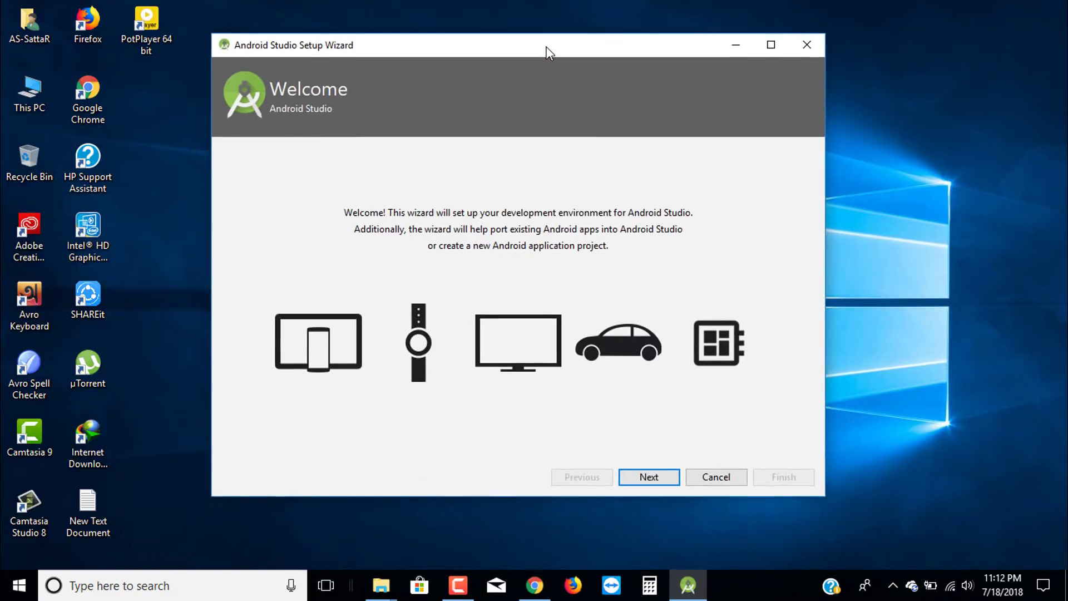
pyautogui.click(652, 482)
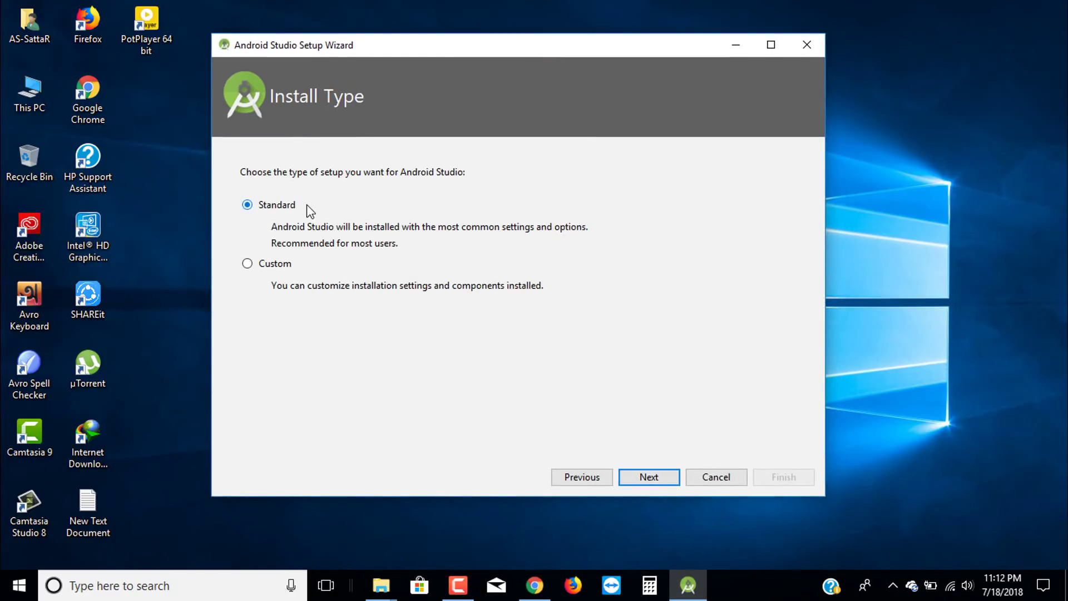
pyautogui.click(643, 478)
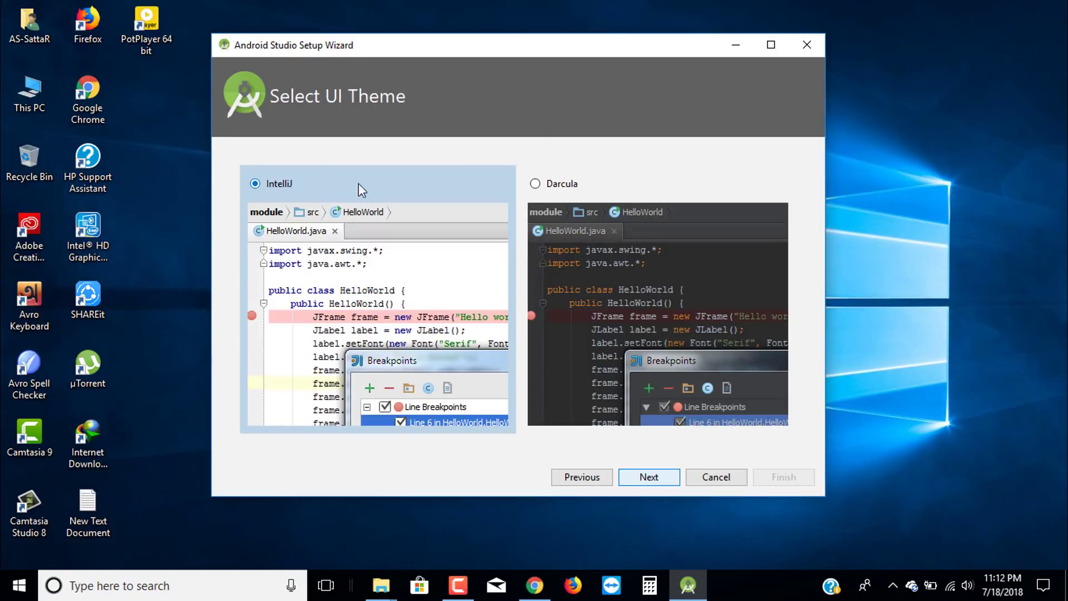
pyautogui.click(535, 185)
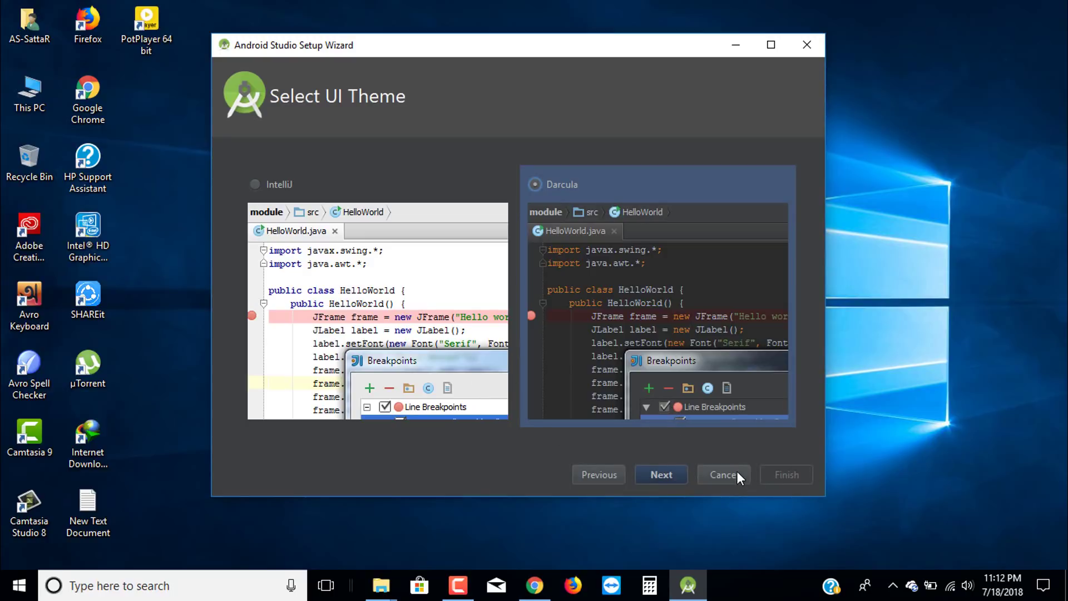
pyautogui.click(342, 216)
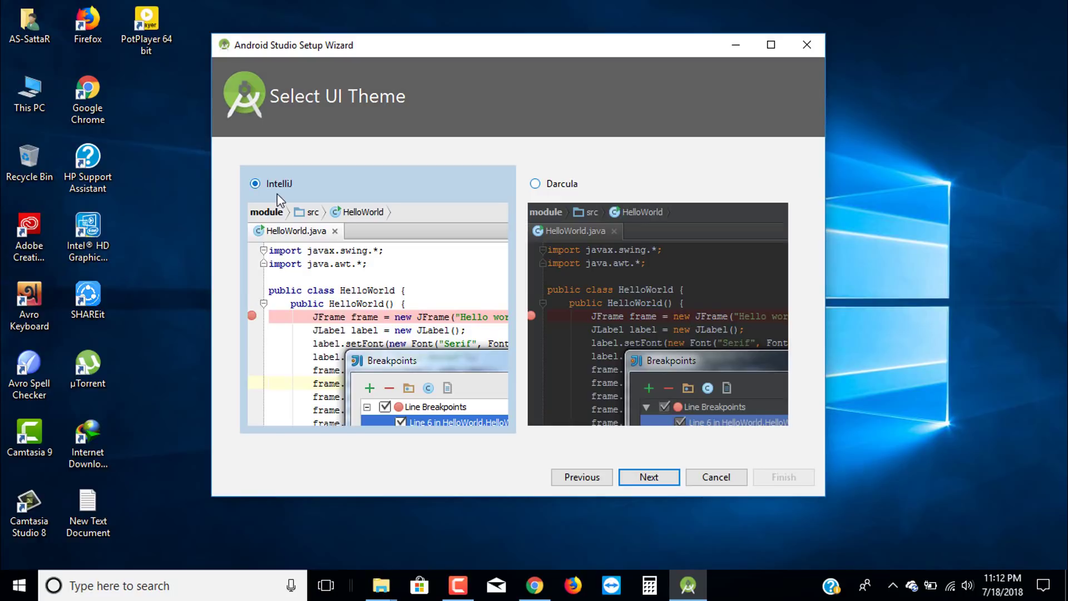
pyautogui.click(649, 476)
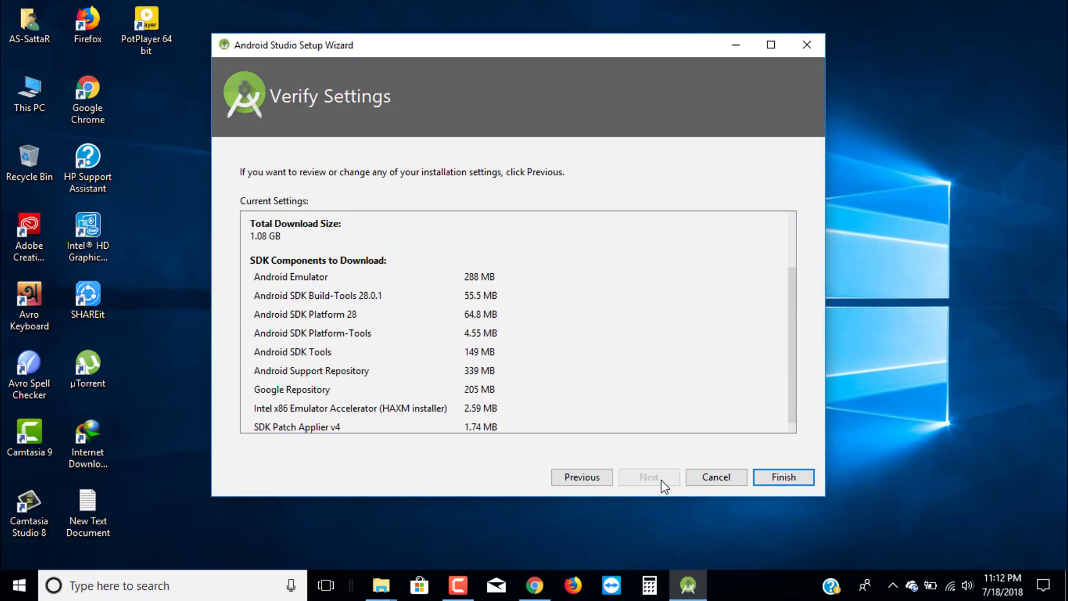
# Review the SDK folder, download size and component list, and finish the wizard to download the SDK components
pyautogui.scroll(-1, 623, 306)
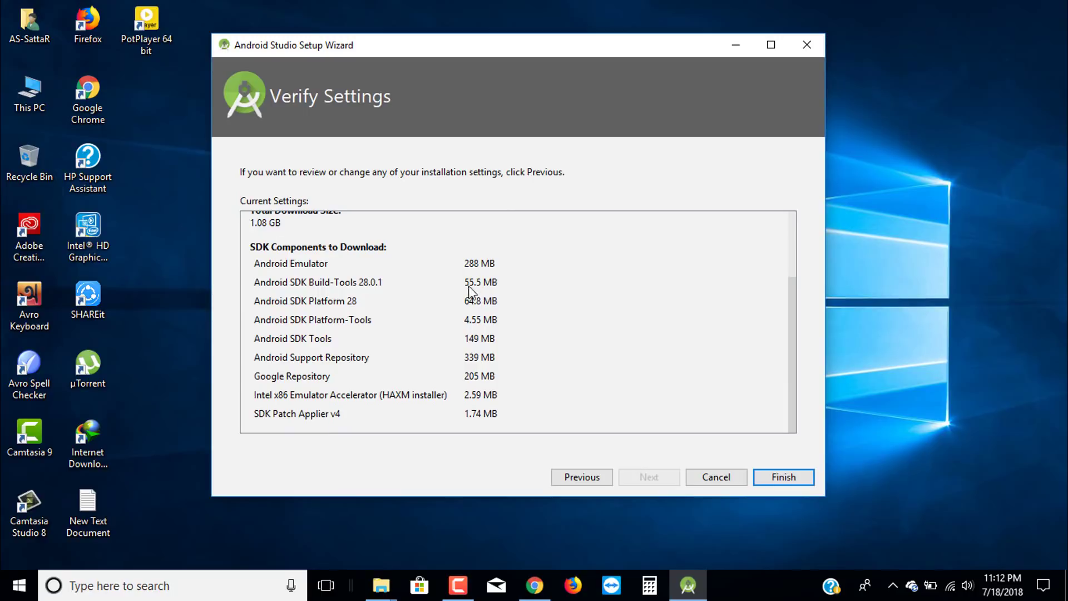
pyautogui.scroll(3, 336, 236)
pyautogui.moveTo(292, 255); pyautogui.dragTo(283, 359)
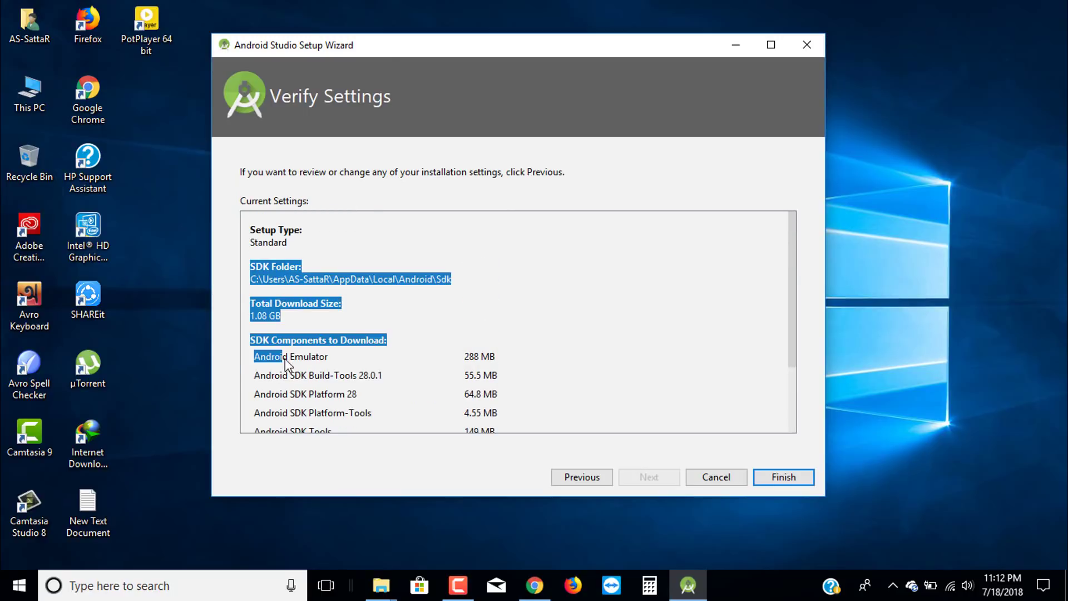
pyautogui.click(399, 302)
pyautogui.scroll(-3, 399, 302)
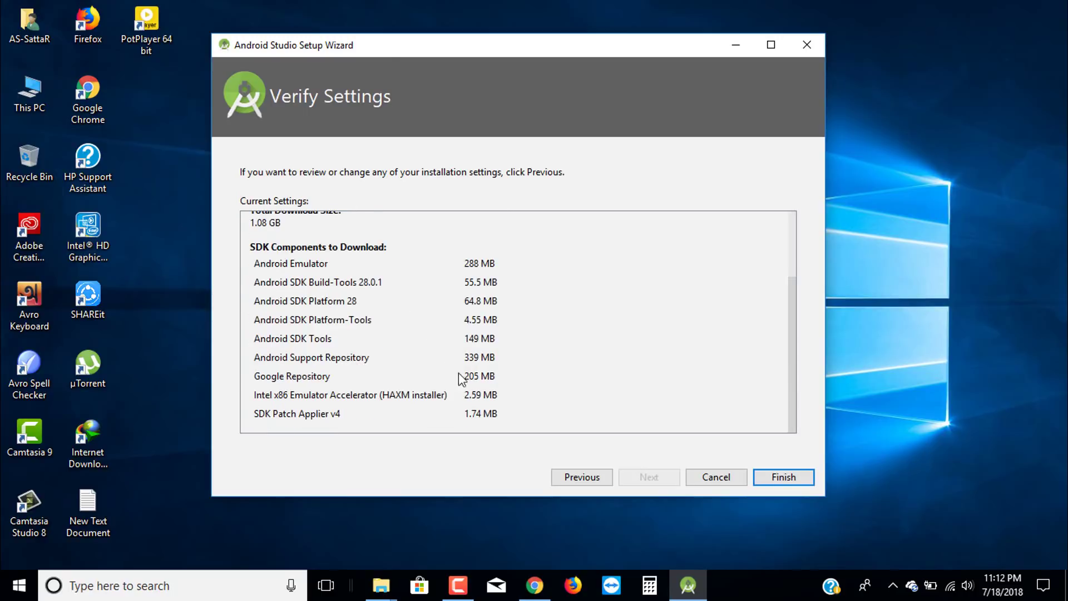
pyautogui.click(782, 482)
pyautogui.click(301, 211)
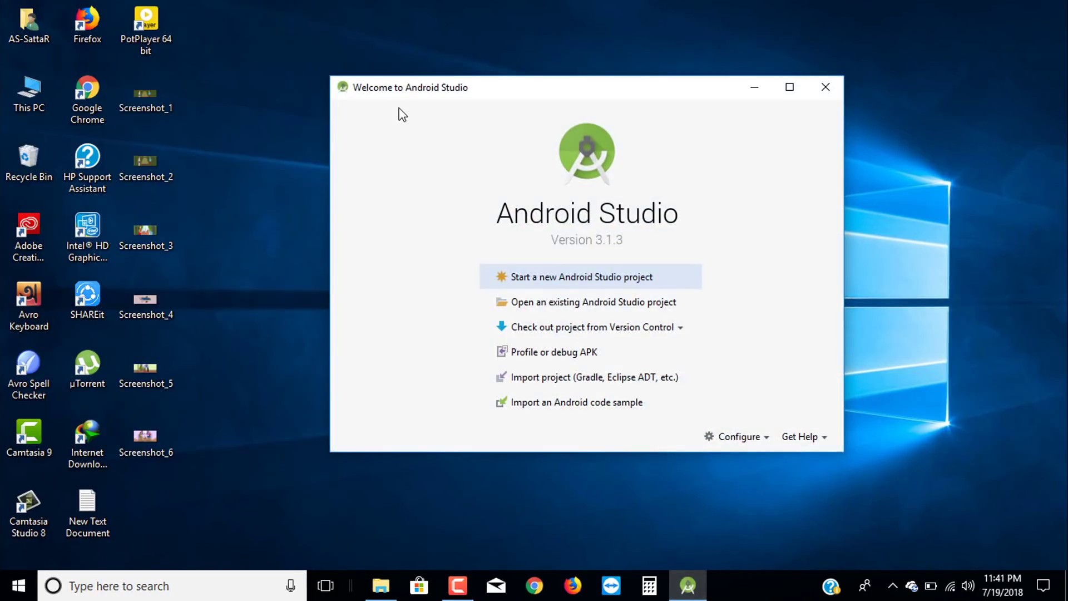
# Open the SDK Manager, look at the Android API 28 platform entry, and display the SDK Tools list
pyautogui.moveTo(400, 87); pyautogui.dragTo(397, 76)
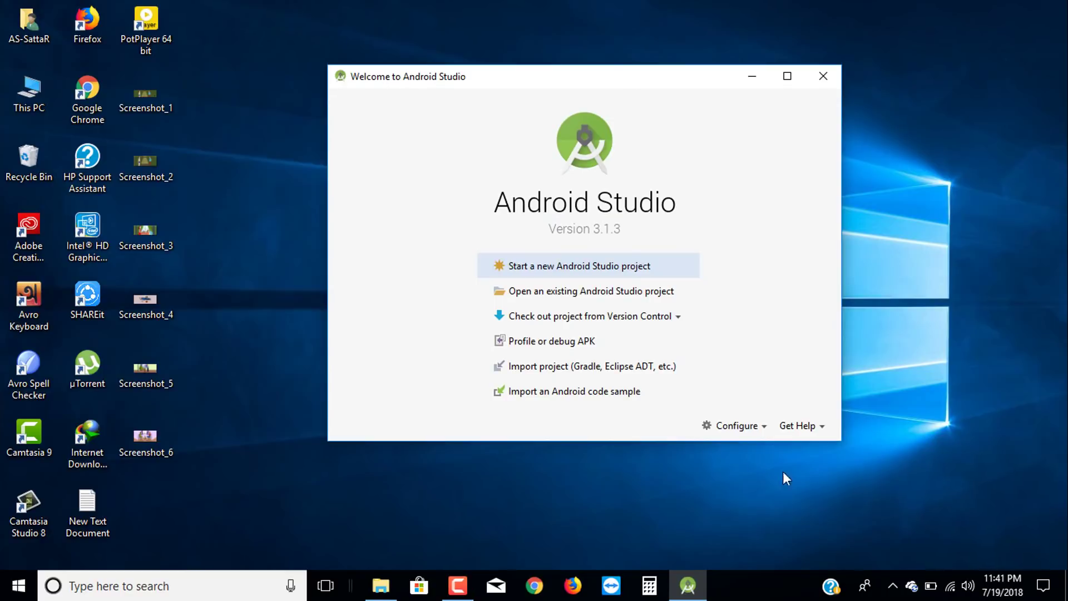
pyautogui.click(724, 429)
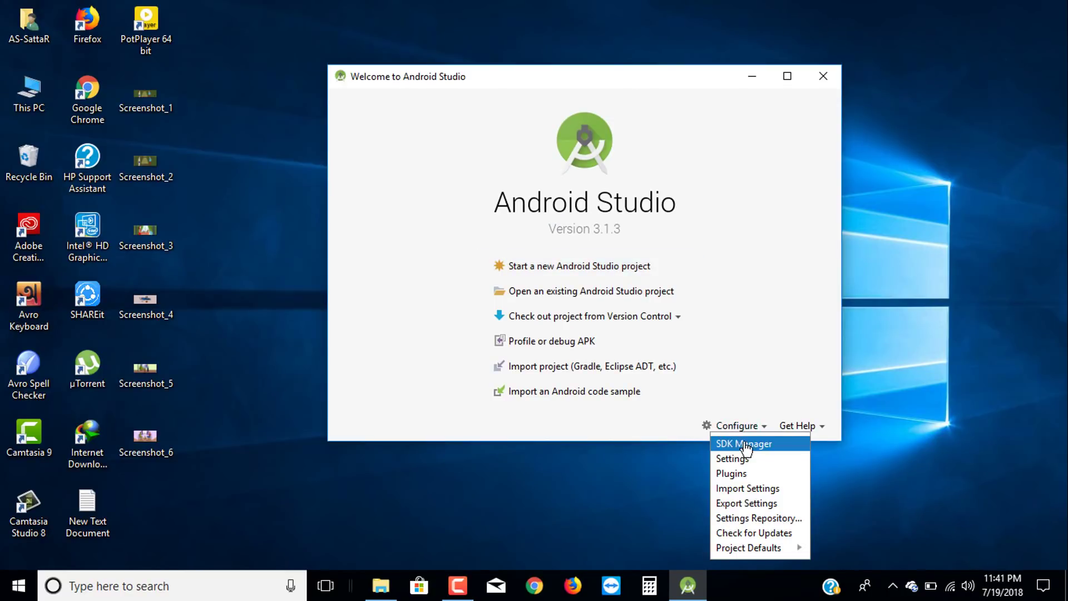
pyautogui.click(745, 445)
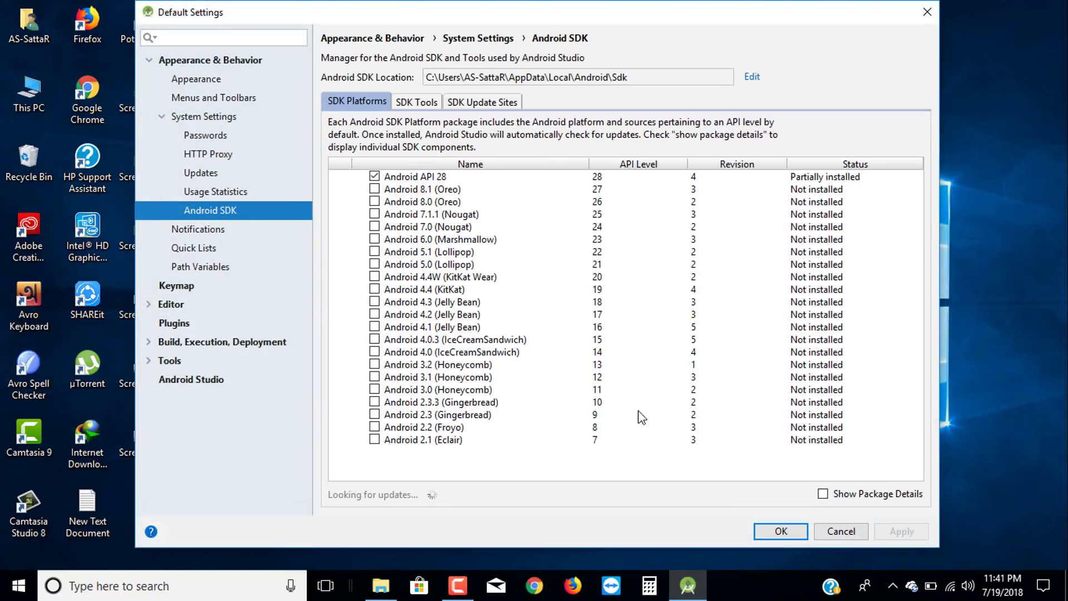
pyautogui.click(594, 179)
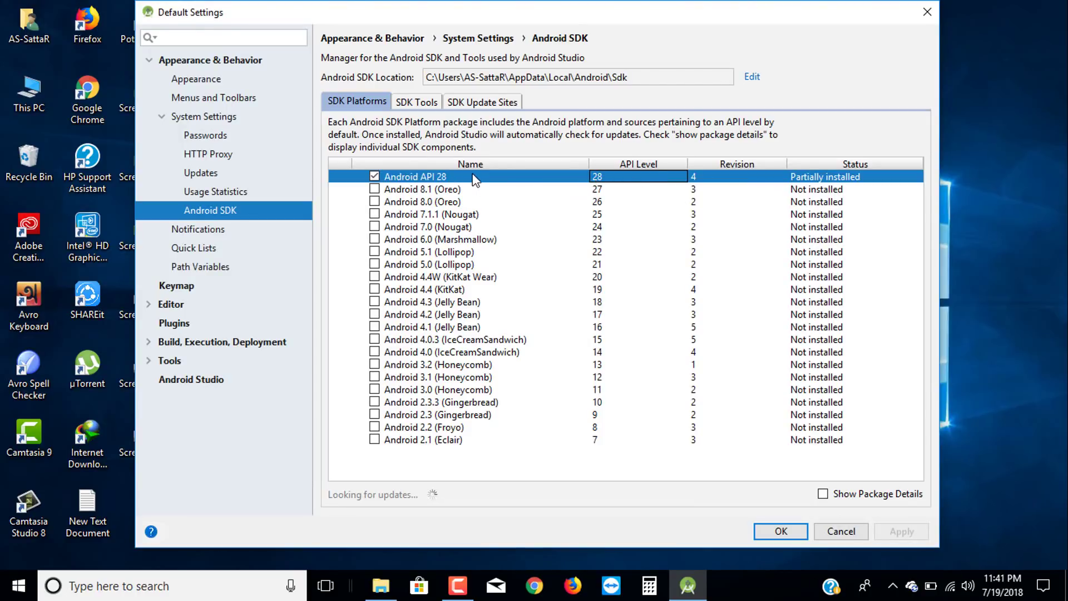
pyautogui.click(422, 103)
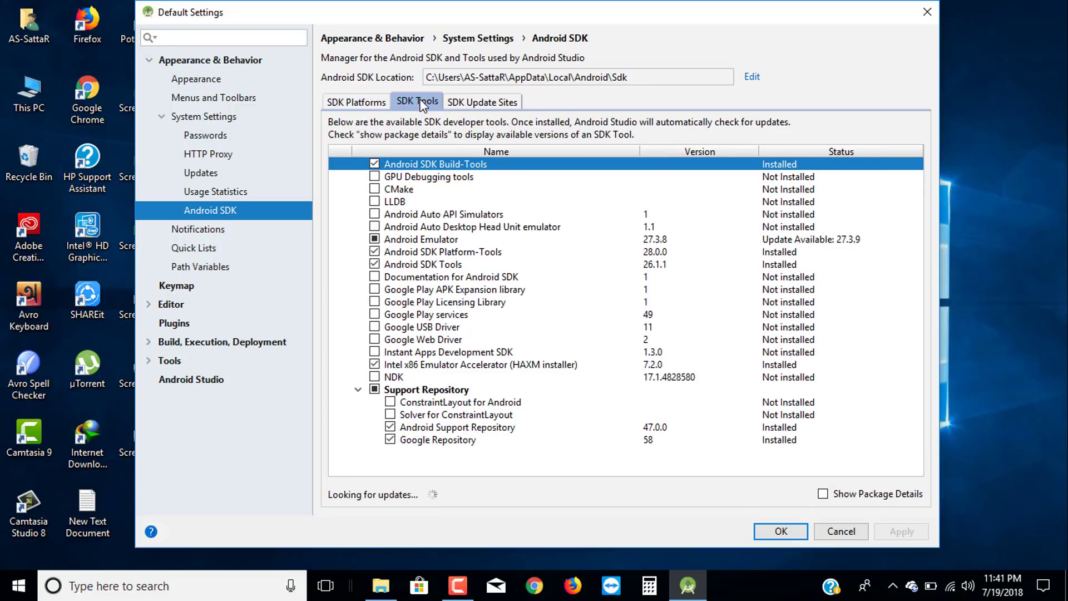
# Mark every uninstalled SDK tool for installation, from GPU Debugging tools through NDK, plus ConstraintLayout for Android and Solver for ConstraintLayout
pyautogui.click(374, 177)
pyautogui.click(375, 190)
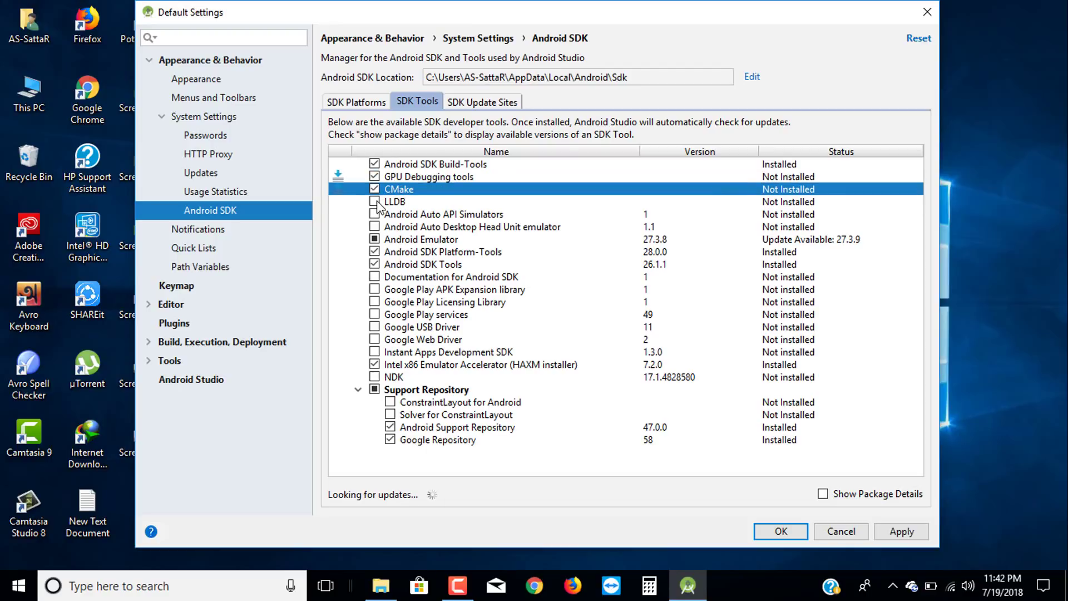
pyautogui.click(375, 202)
pyautogui.click(375, 215)
pyautogui.click(375, 227)
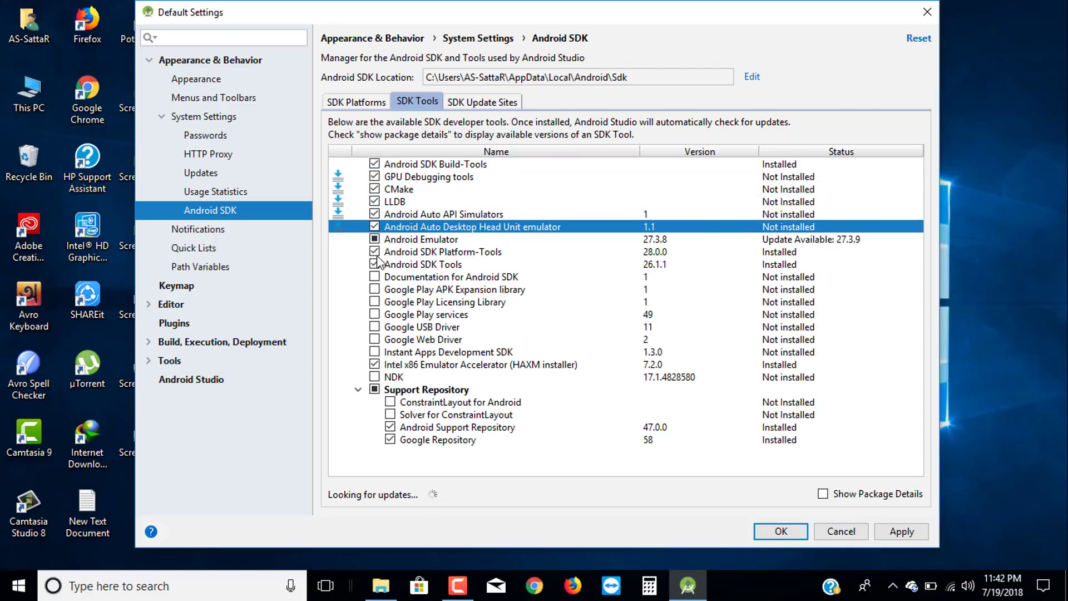
pyautogui.click(375, 276)
pyautogui.click(375, 289)
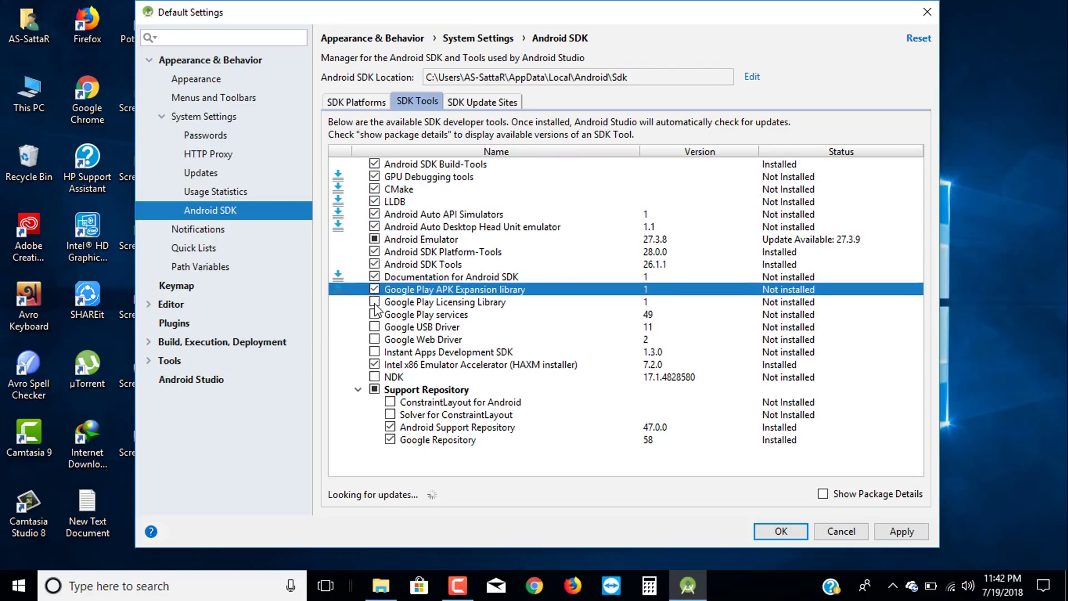
pyautogui.click(375, 302)
pyautogui.click(375, 314)
pyautogui.click(375, 327)
pyautogui.click(375, 340)
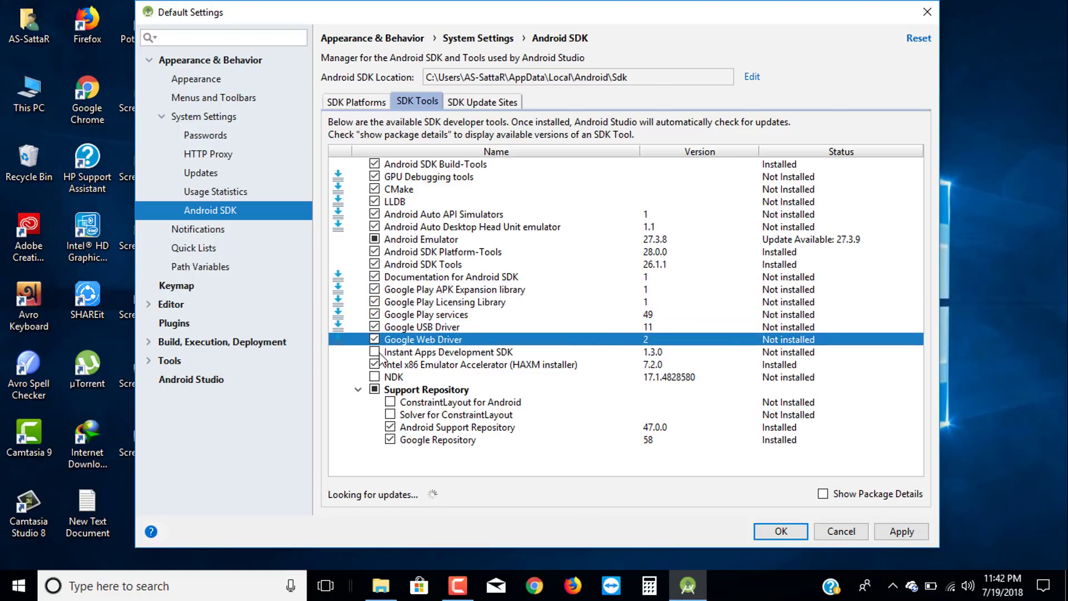
pyautogui.click(375, 351)
pyautogui.click(375, 378)
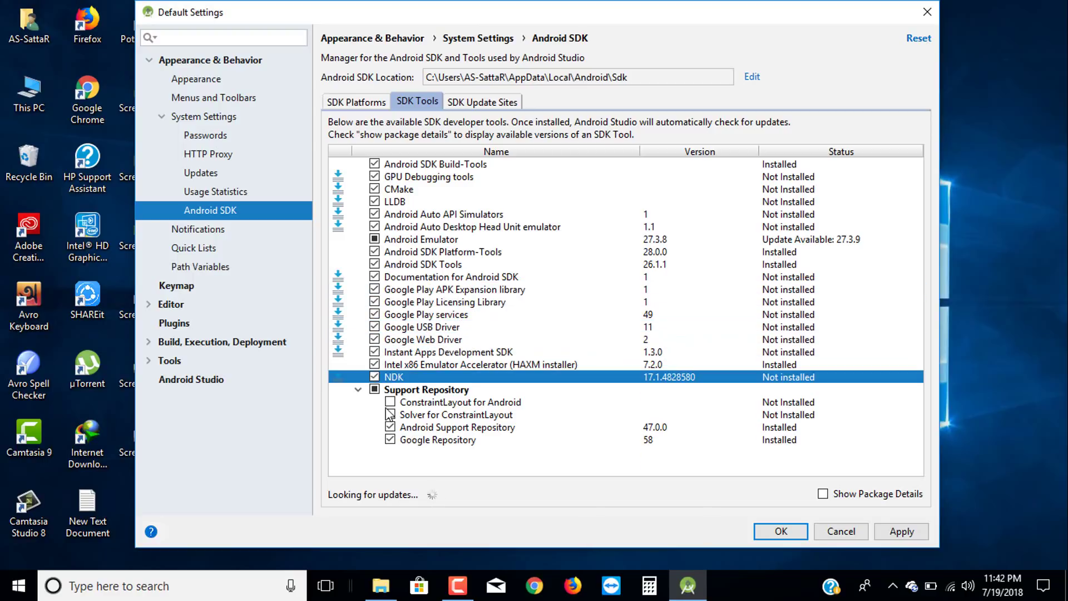
pyautogui.click(390, 403)
pyautogui.click(390, 414)
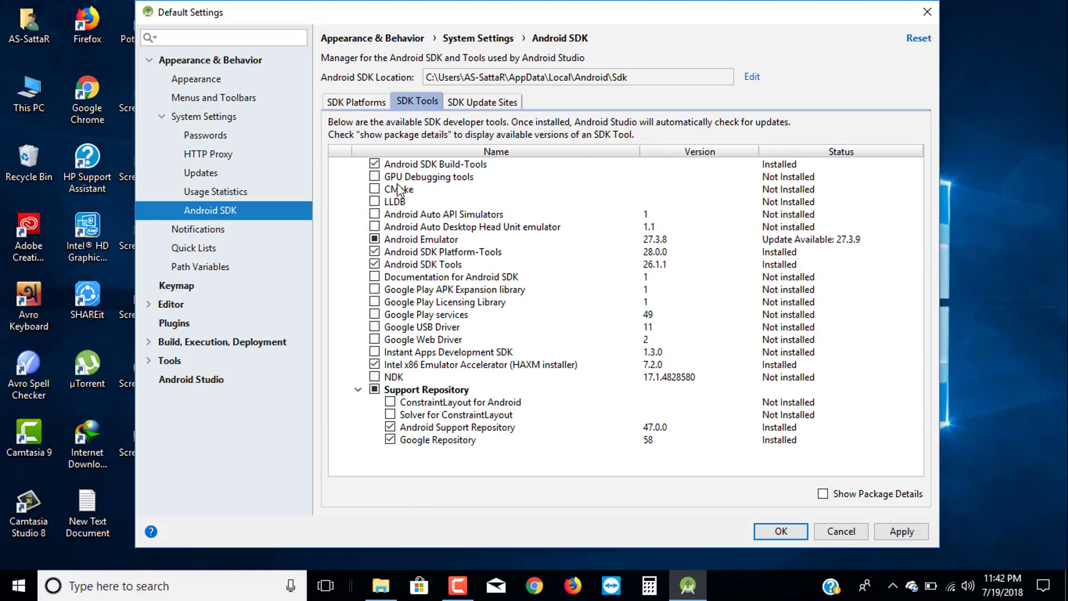
# Select GPU Debugging tools, CMake, LLDB, both Android Auto packages, the SDK documentation, and the Google Play APK Expansion and Licensing libraries for installation
pyautogui.click(375, 177)
pyautogui.click(375, 189)
pyautogui.click(375, 201)
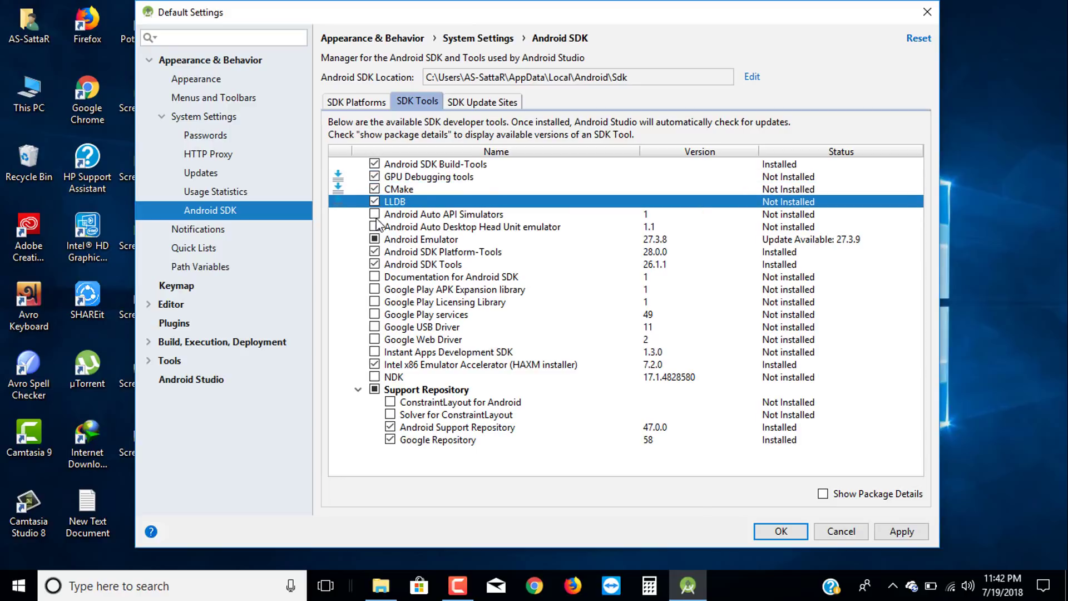
pyautogui.click(374, 214)
pyautogui.click(374, 226)
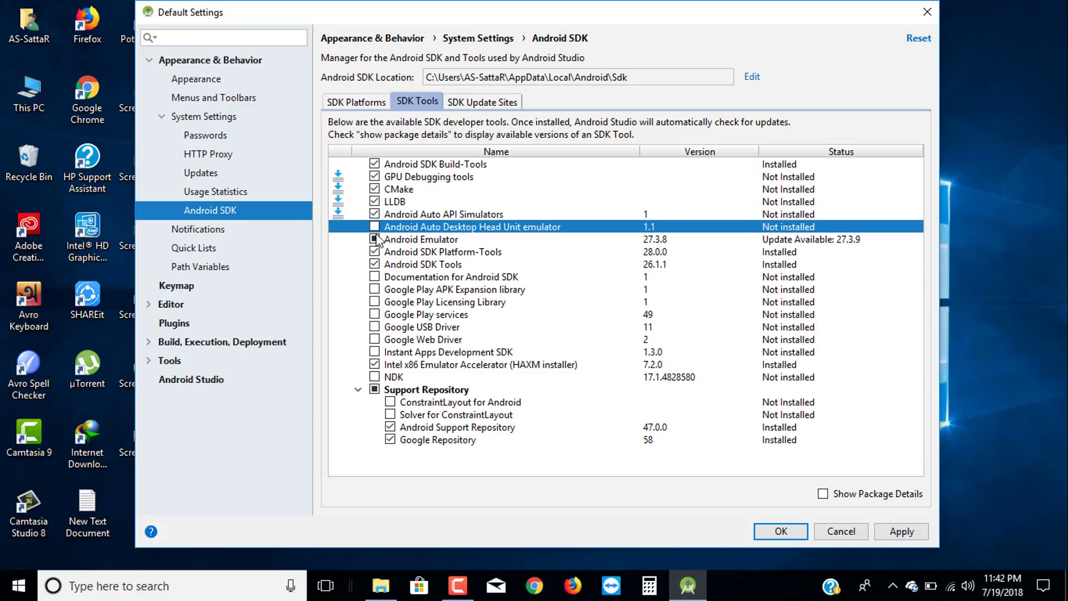
pyautogui.click(375, 277)
pyautogui.click(375, 290)
pyautogui.click(374, 302)
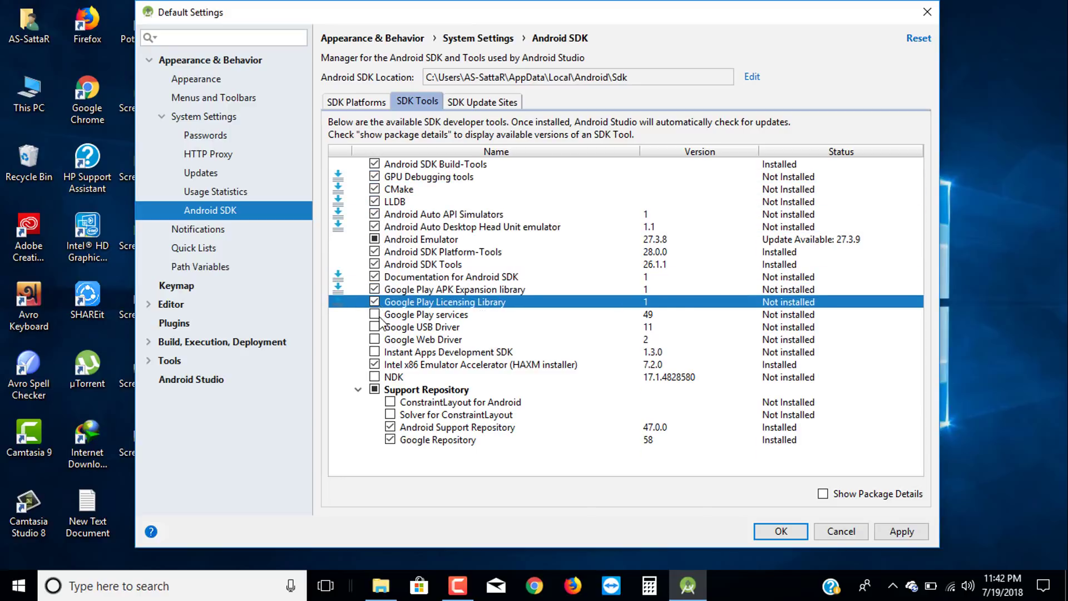
# Add Google Play services, Google USB Driver, Google Web Driver, Instant Apps Development SDK, NDK, ConstraintLayout for Android and its Solver to the installation selection
pyautogui.click(375, 315)
pyautogui.click(374, 327)
pyautogui.click(374, 339)
pyautogui.click(374, 351)
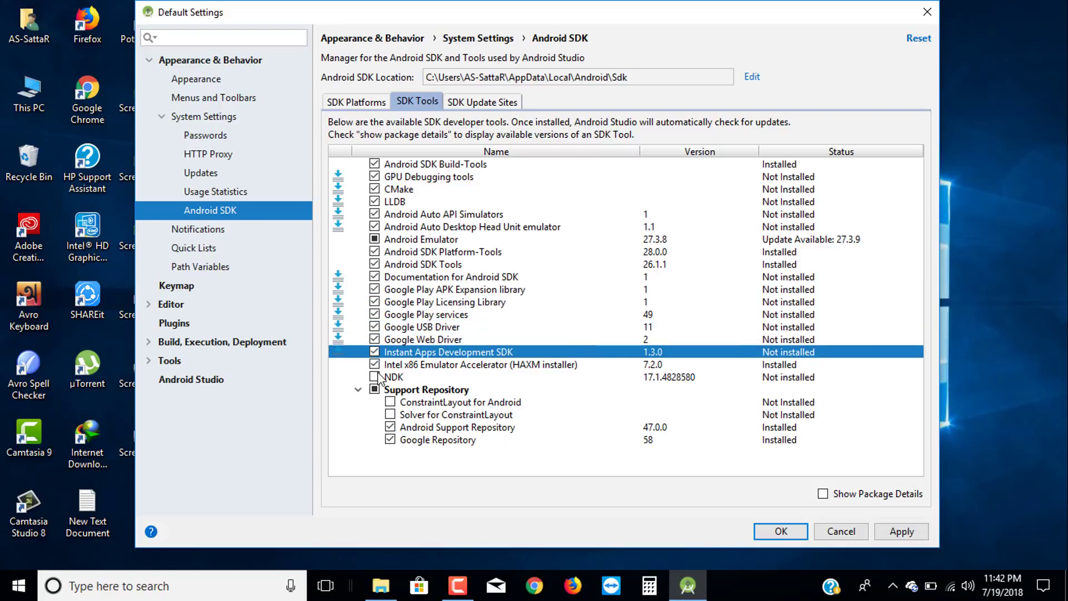
pyautogui.click(374, 377)
pyautogui.click(391, 402)
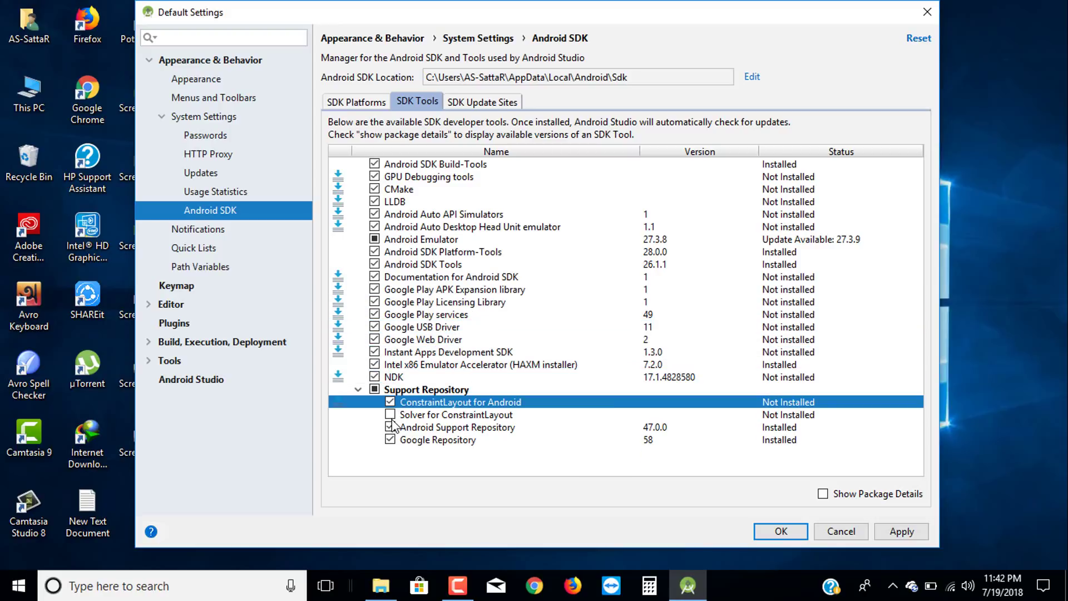
pyautogui.click(390, 415)
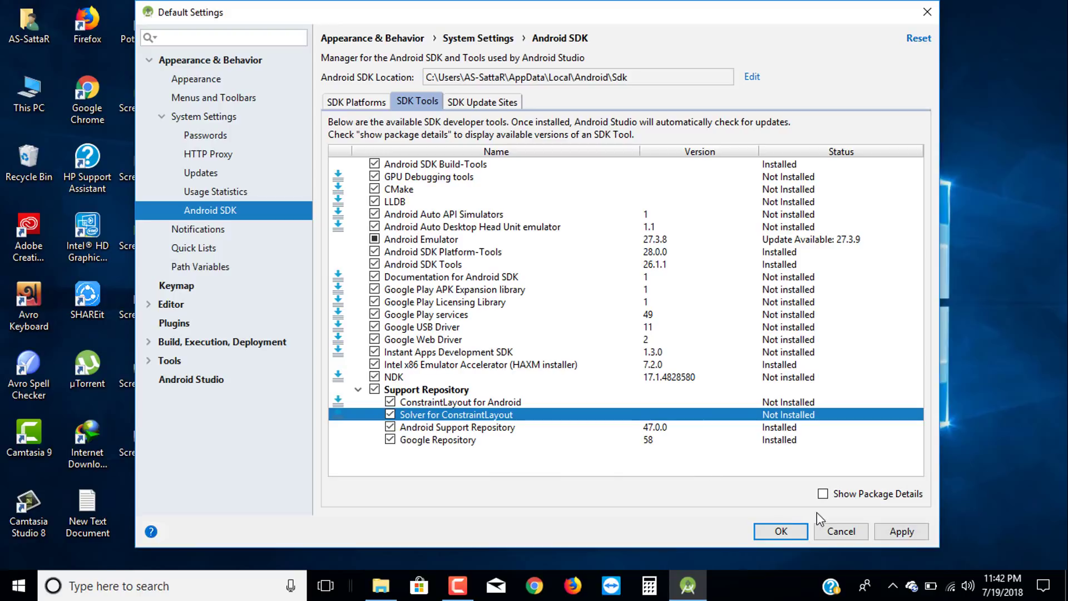
# Look at the SDK update sites, then apply the selected SDK tools, review the component list and confirm the change
pyautogui.click(496, 102)
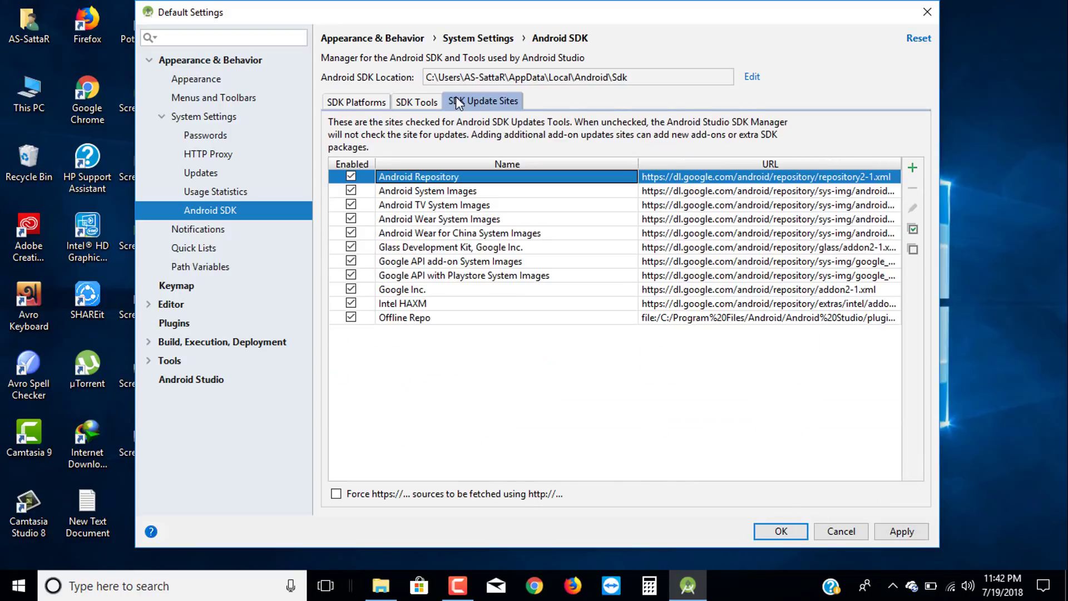
pyautogui.click(423, 101)
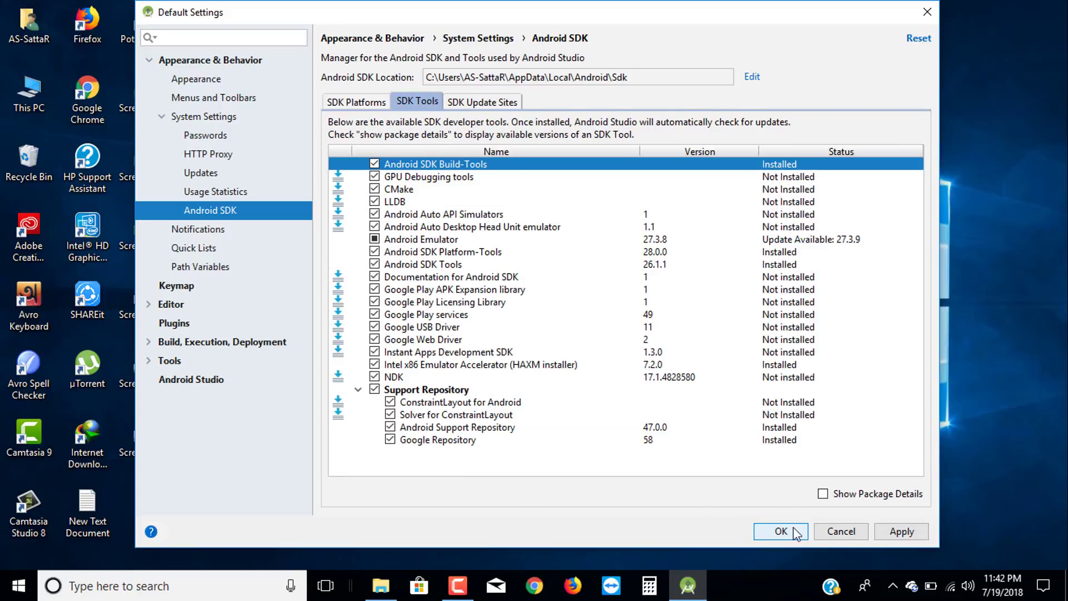
pyautogui.click(904, 531)
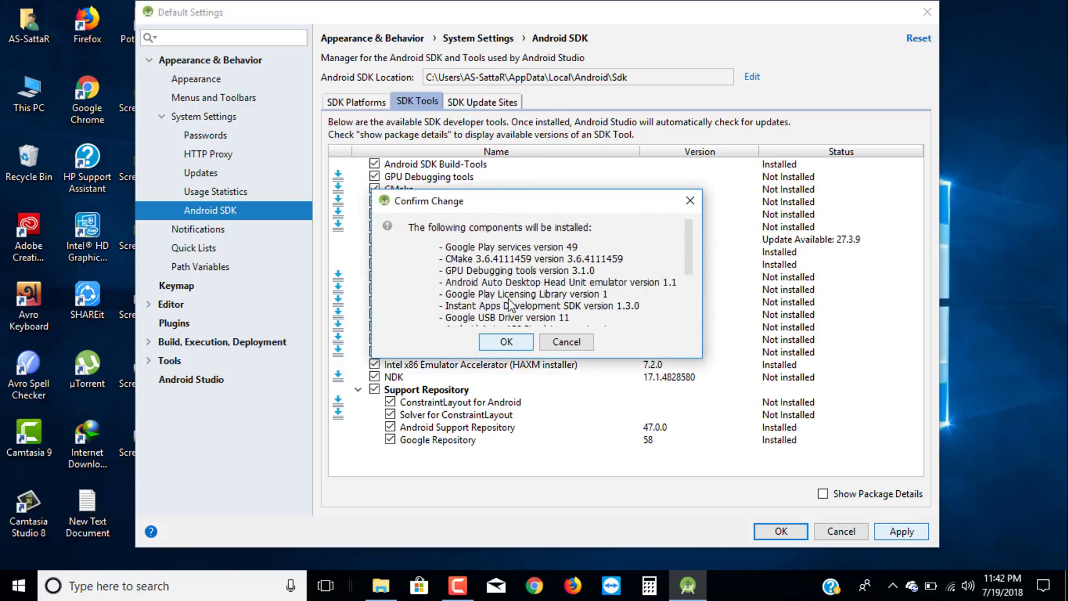
pyautogui.scroll(-3, 510, 305)
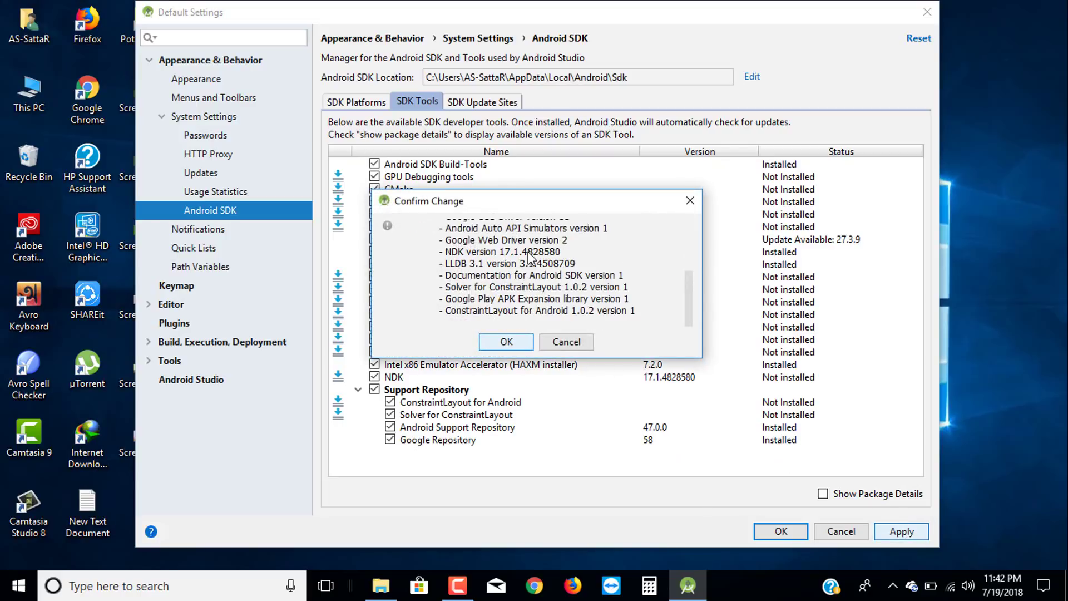
pyautogui.click(506, 343)
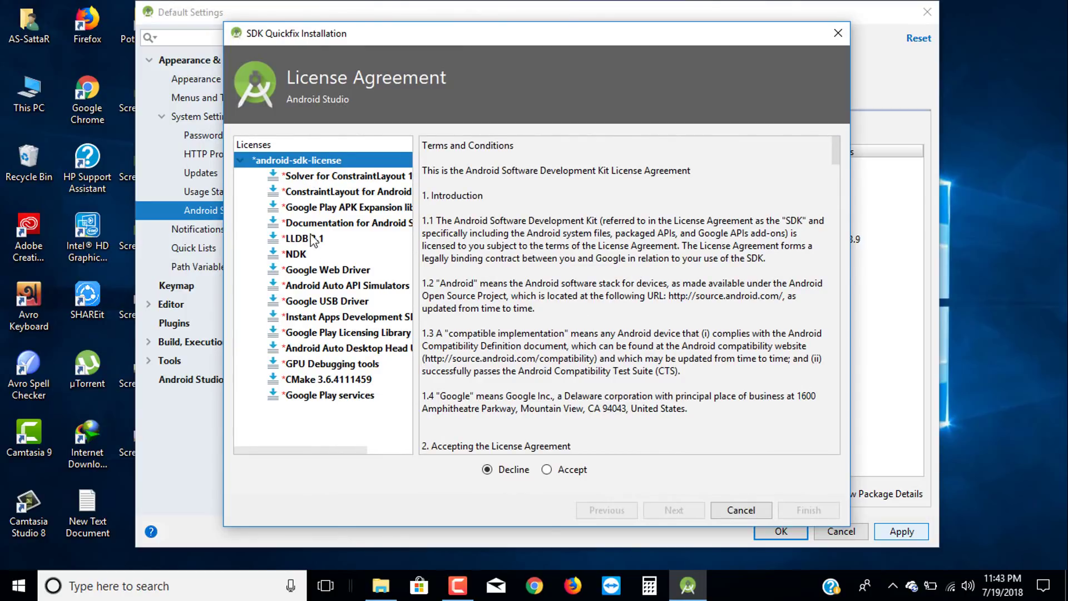
# Accept the android-sdk-license agreement and start installing the requested SDK components
pyautogui.click(548, 470)
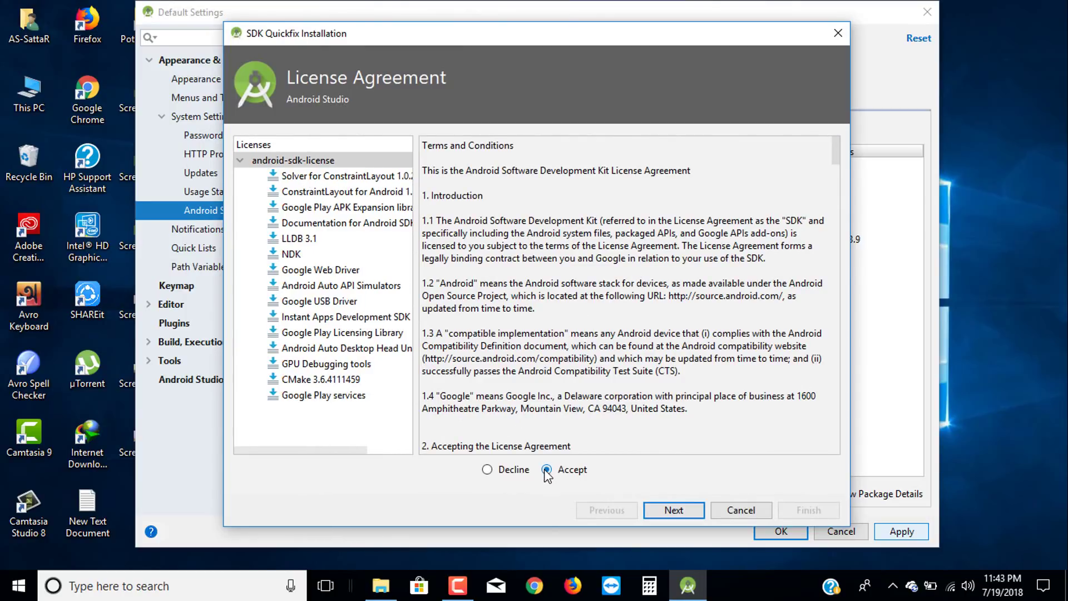
pyautogui.click(692, 512)
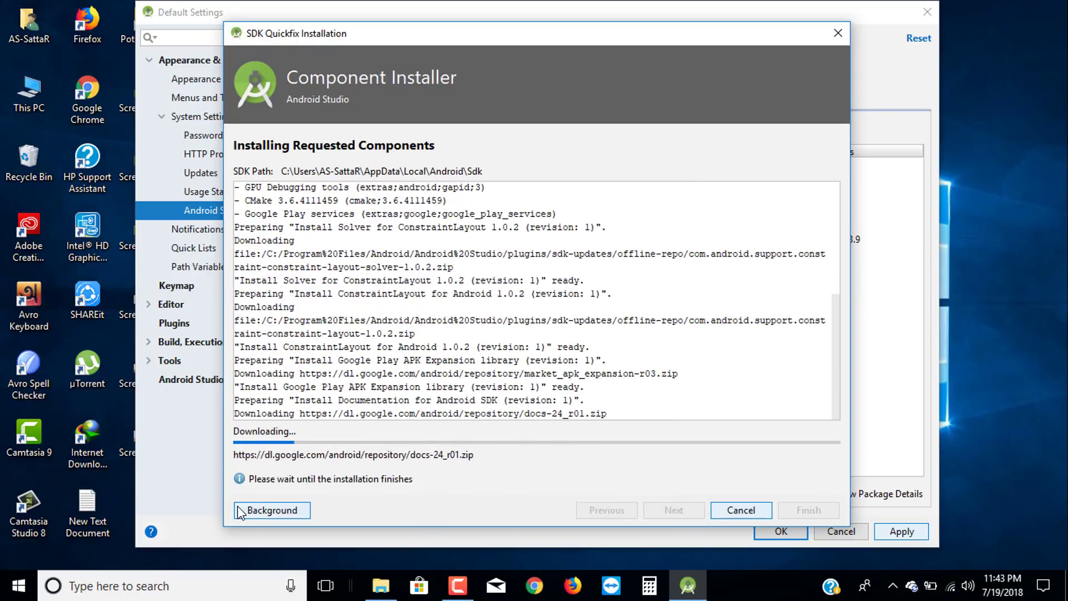
pyautogui.moveTo(375, 37); pyautogui.dragTo(442, 29)
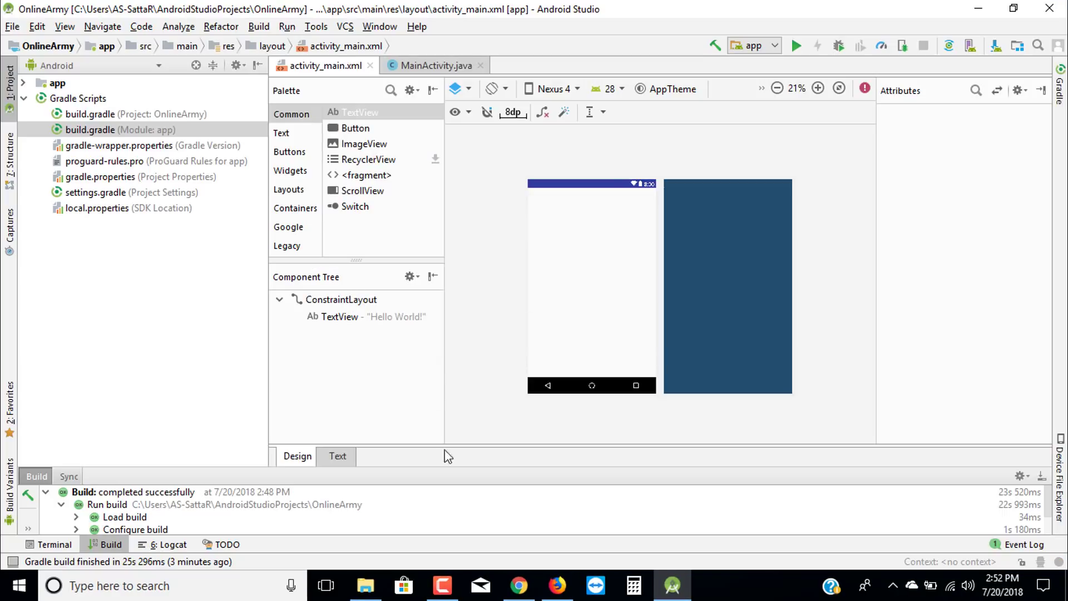
# Start creating a virtual device in the AVD Manager and select the Nexus 5X phone definition
pyautogui.click(287, 28)
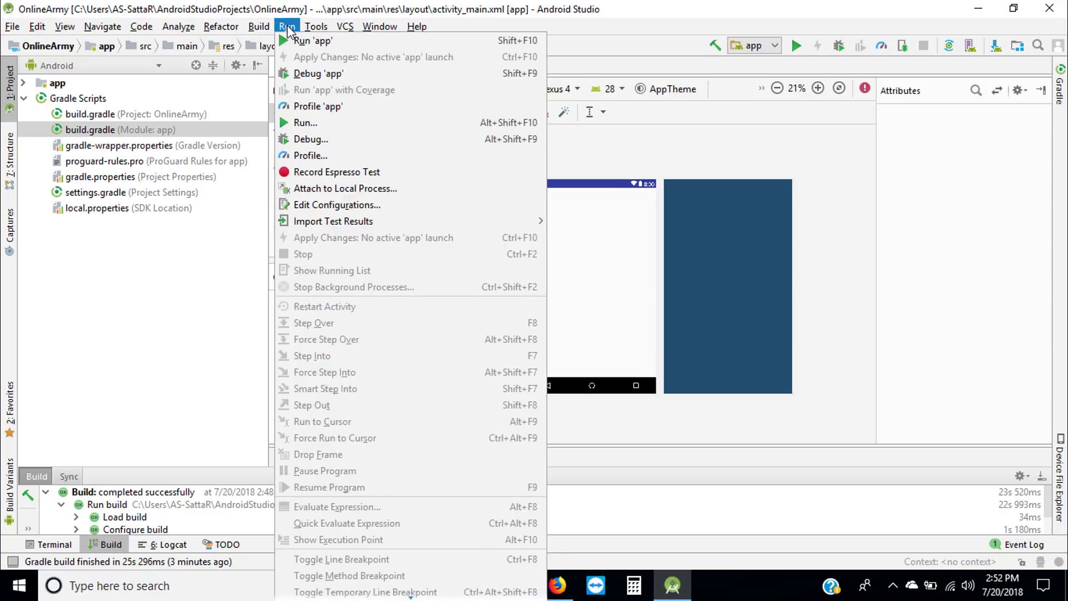
pyautogui.click(316, 26)
pyautogui.click(328, 44)
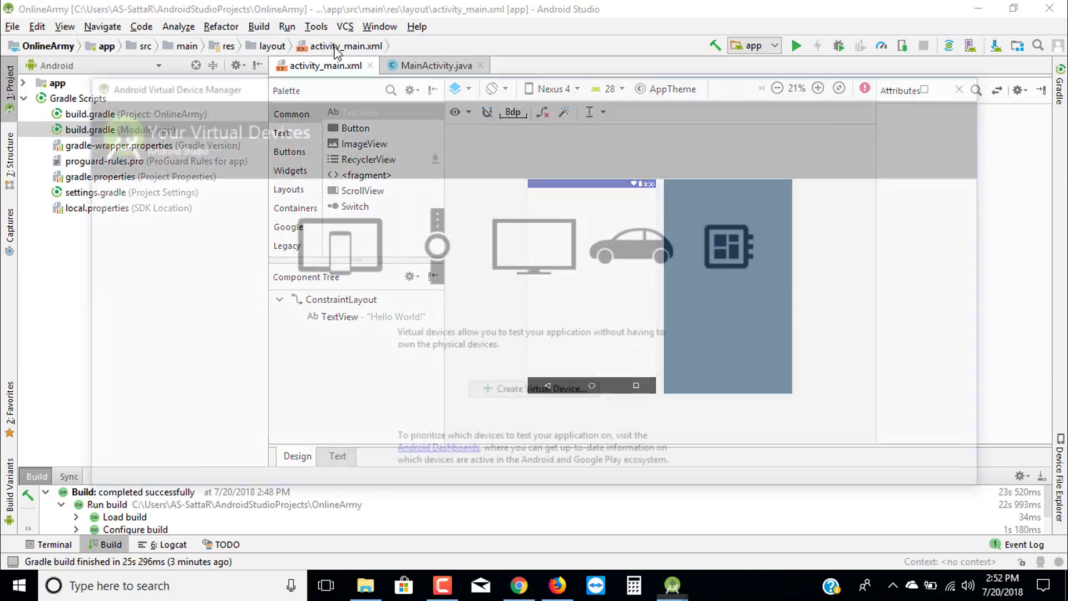
pyautogui.click(565, 392)
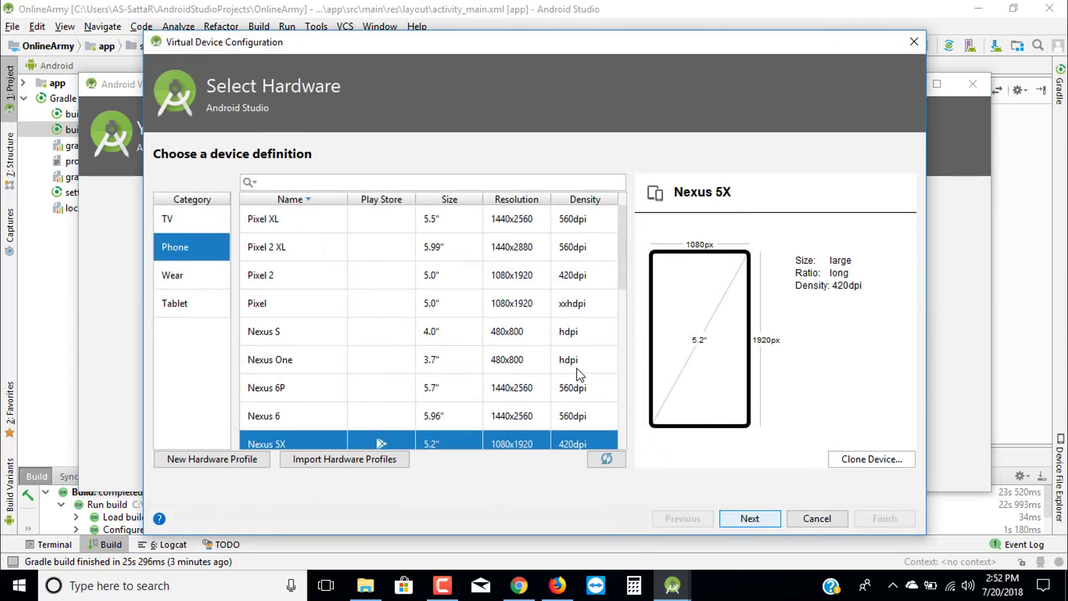
pyautogui.scroll(-2, 437, 342)
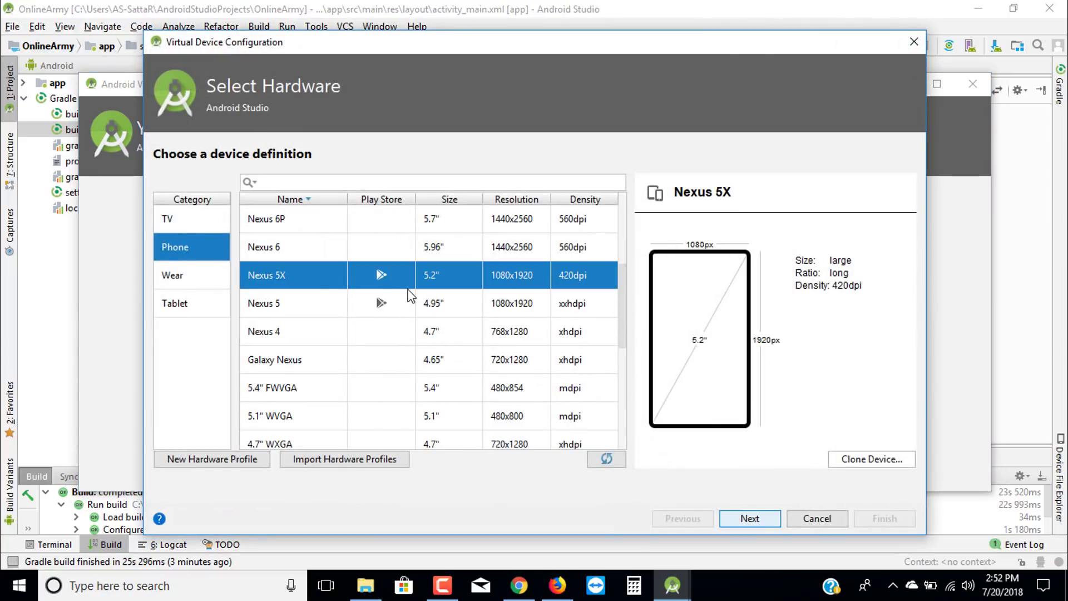
pyautogui.click(428, 301)
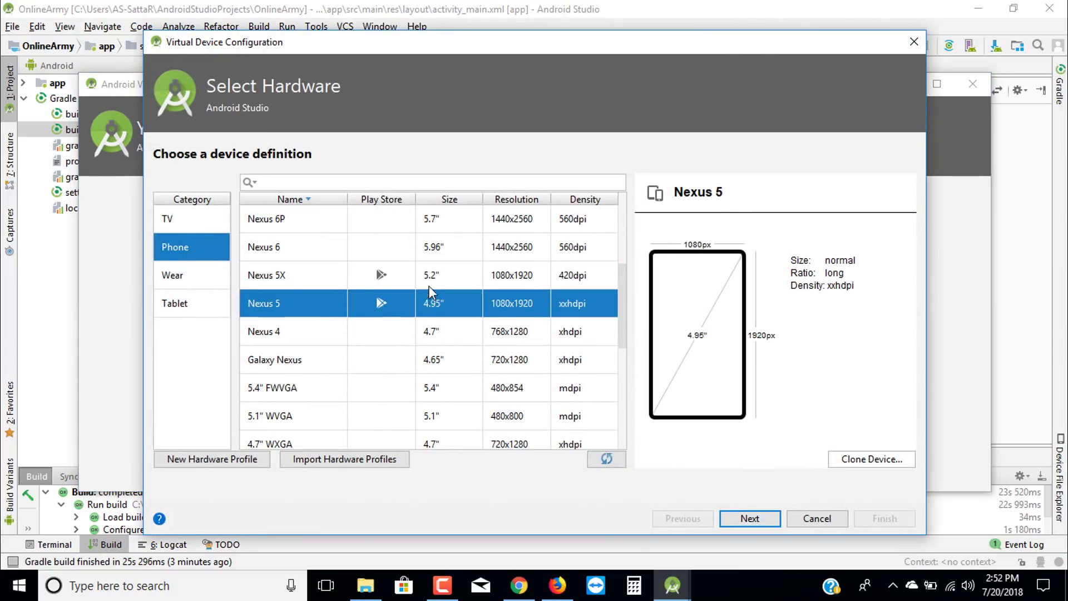
pyautogui.click(432, 277)
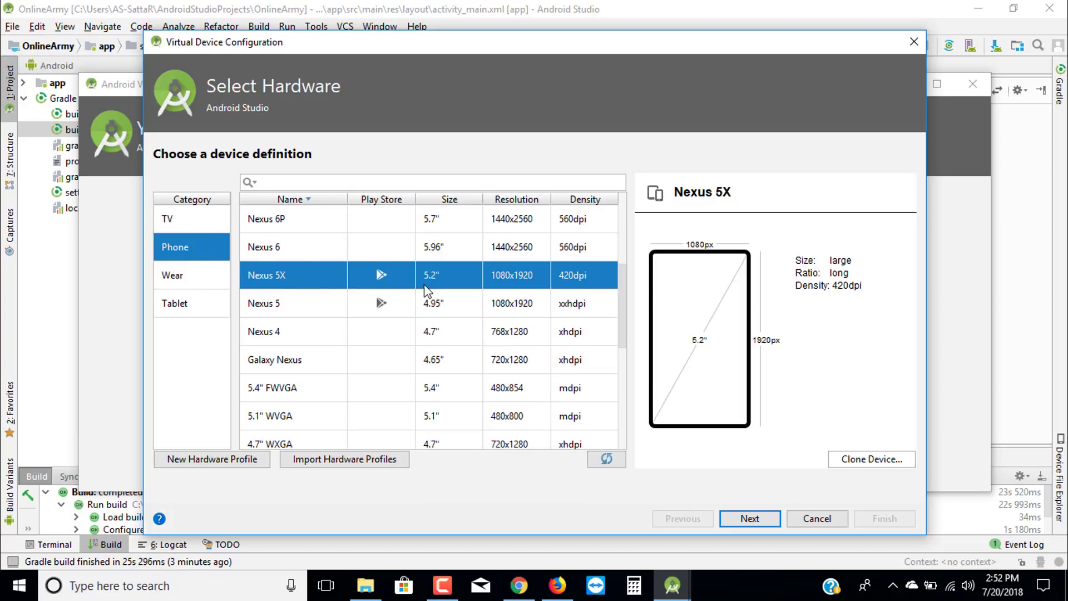
# Clone the Nexus 5X hardware profile under the device name "Nexus 5X (OnlineARMY)" and save it
pyautogui.click(858, 462)
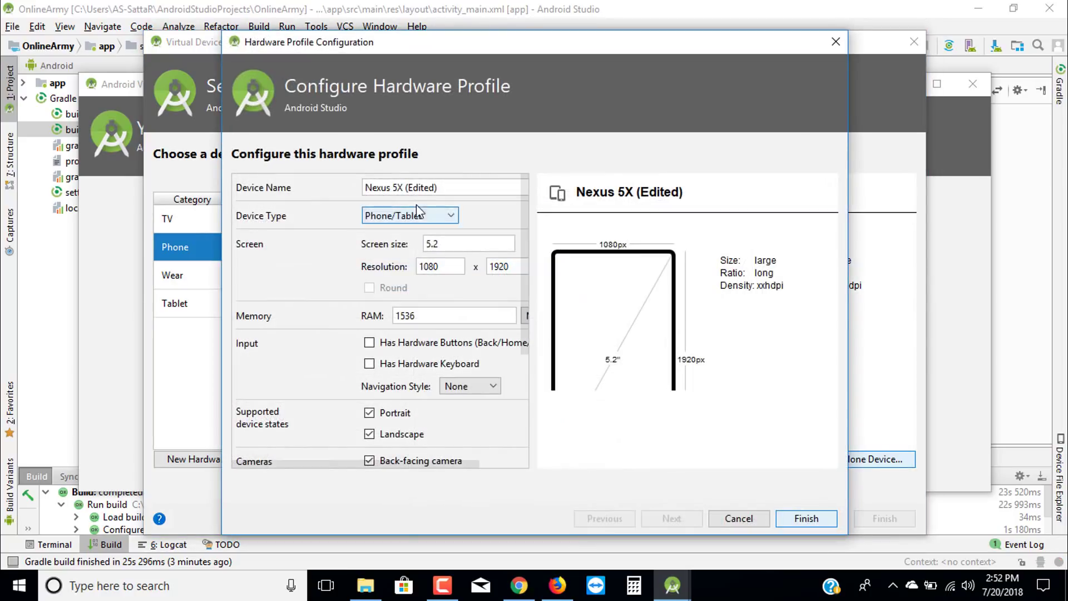
pyautogui.click(457, 186)
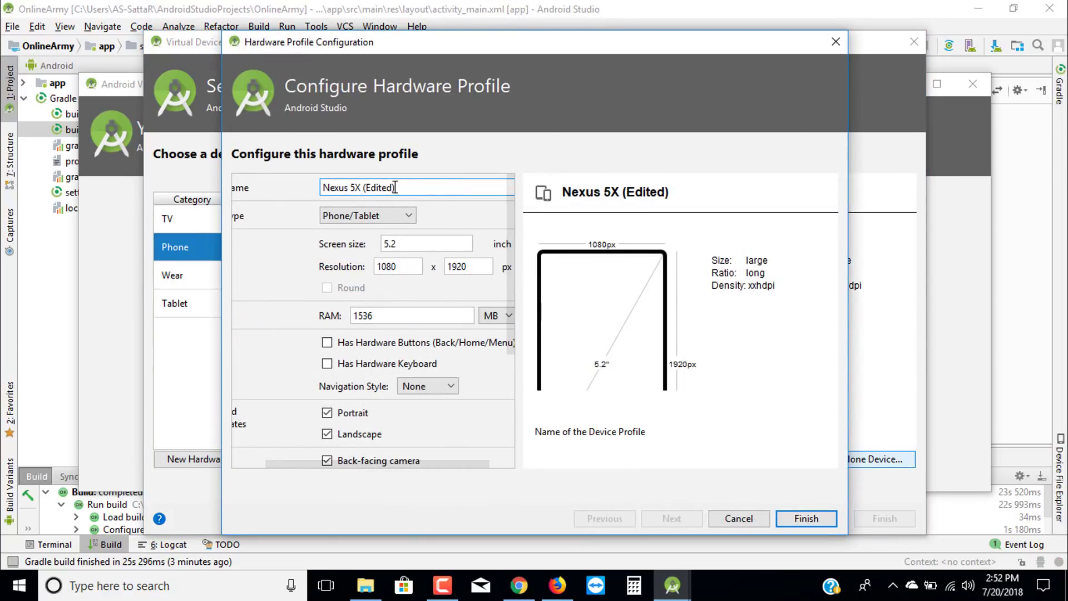
pyautogui.moveTo(395, 187); pyautogui.dragTo(363, 188)
pyautogui.write('On')
pyautogui.write('lineA')
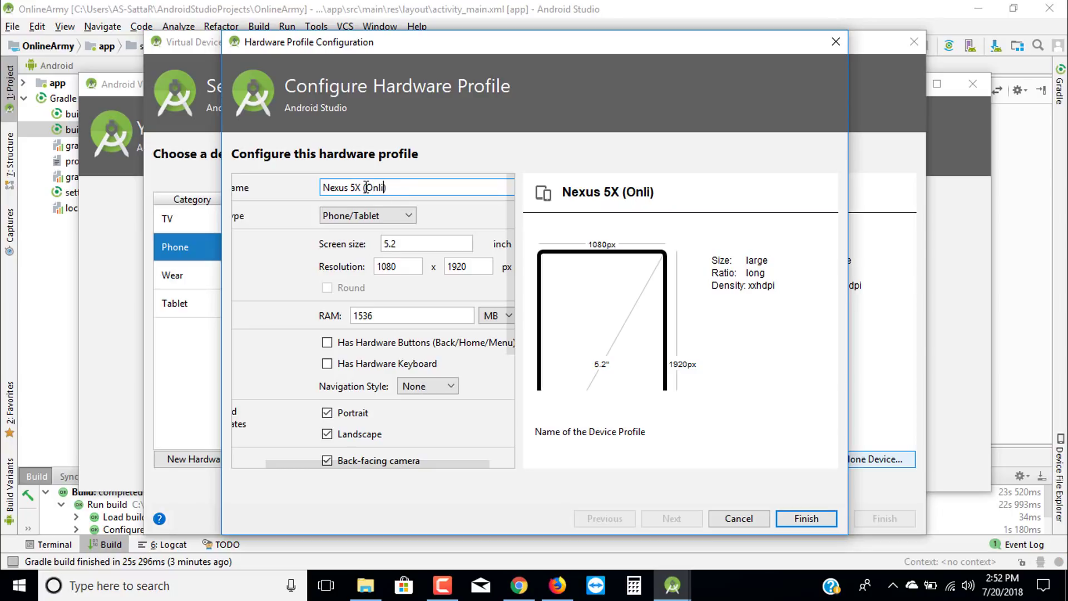
pyautogui.write('RMY')
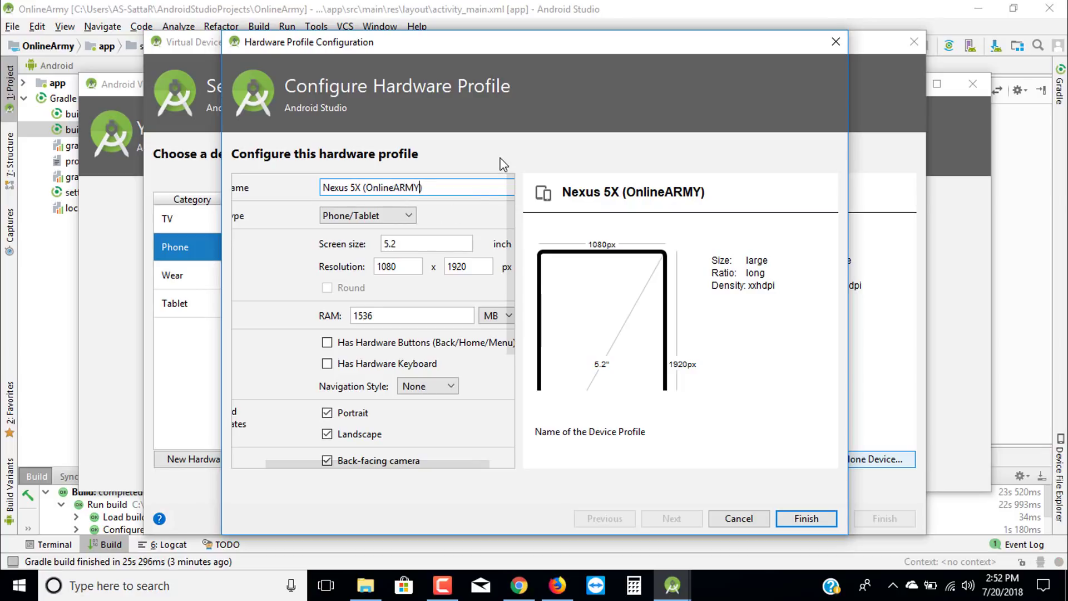
pyautogui.scroll(-2, 409, 341)
pyautogui.scroll(2, 453, 310)
pyautogui.click(809, 518)
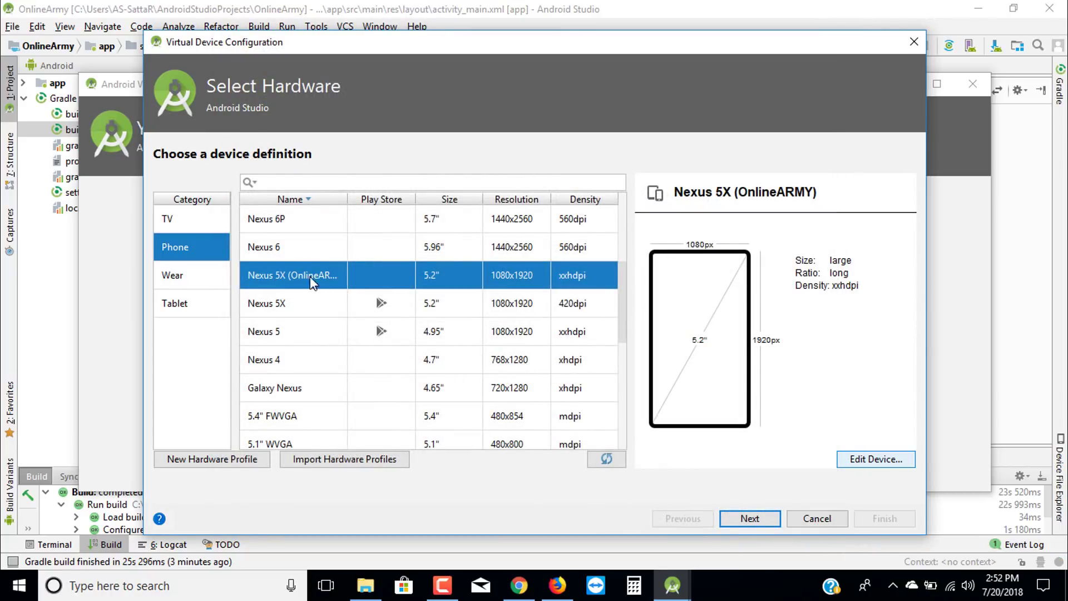
# Proceed with the Nexus 5X (OnlineARMY) device to the system image selection and refresh the image list
pyautogui.click(747, 518)
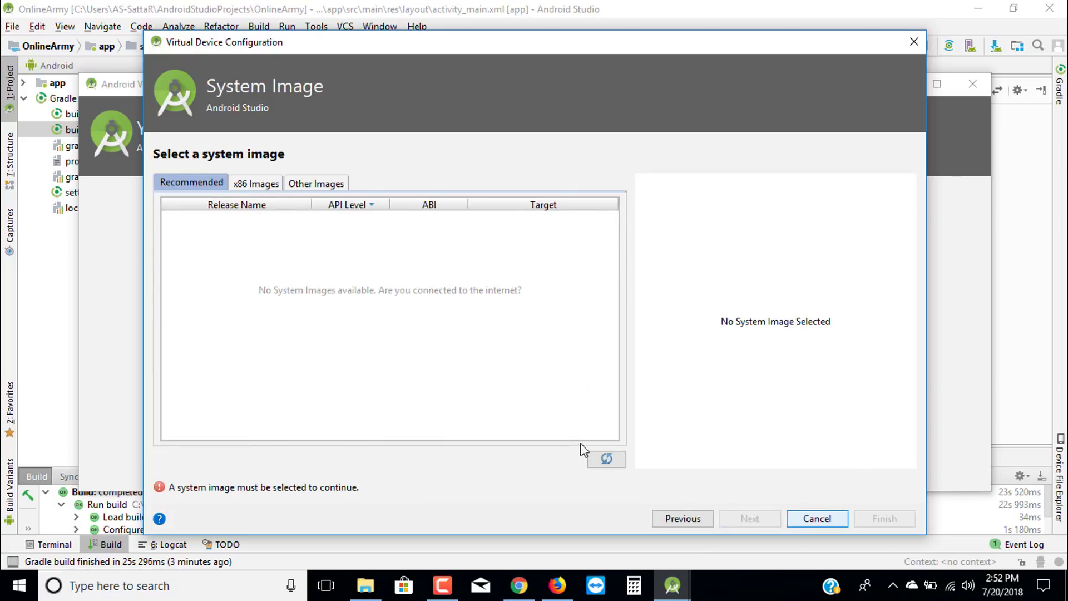
pyautogui.click(605, 459)
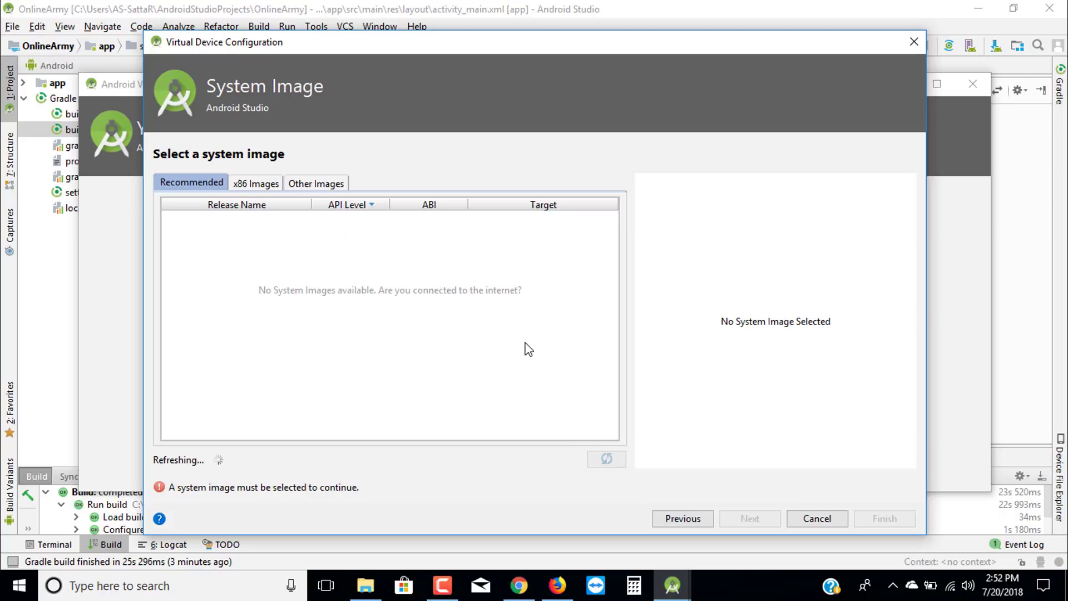